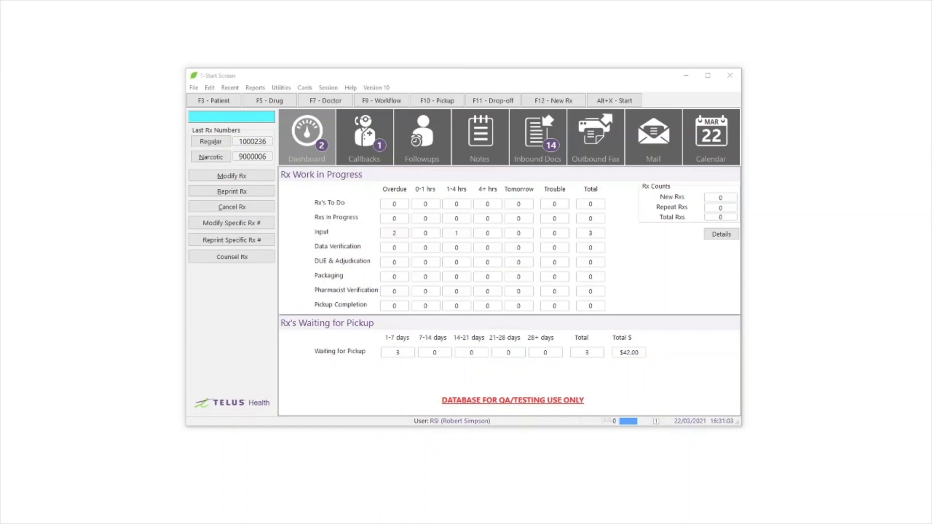
- Go to the calendar day view and show the Utilities > Calendar public slot options
click(704, 150)
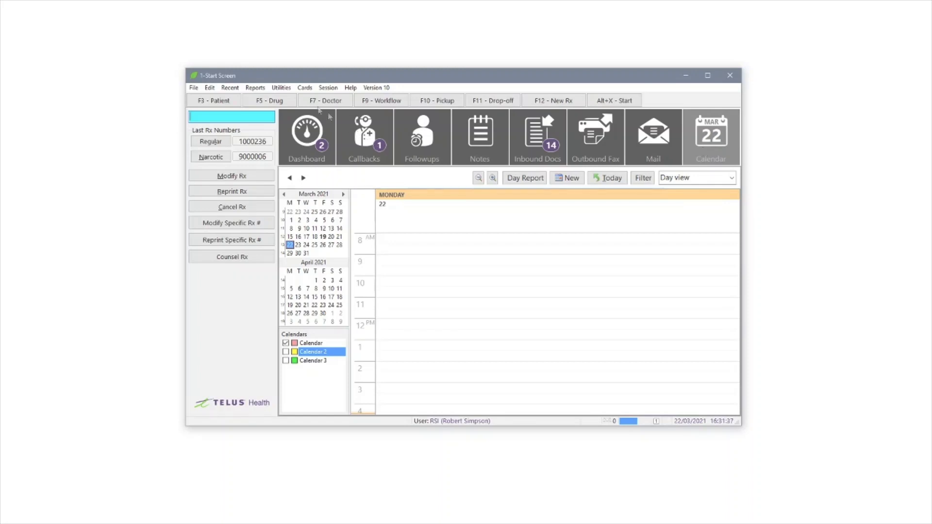
click(289, 90)
mouse_move(296, 99)
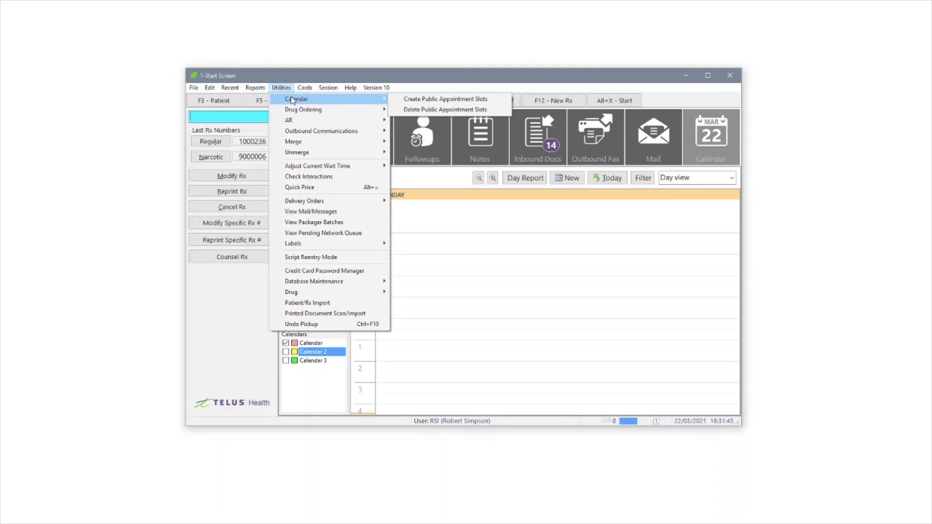
- Start a new slot set for 22/03–26/03/2021, Monday through Friday
click(445, 99)
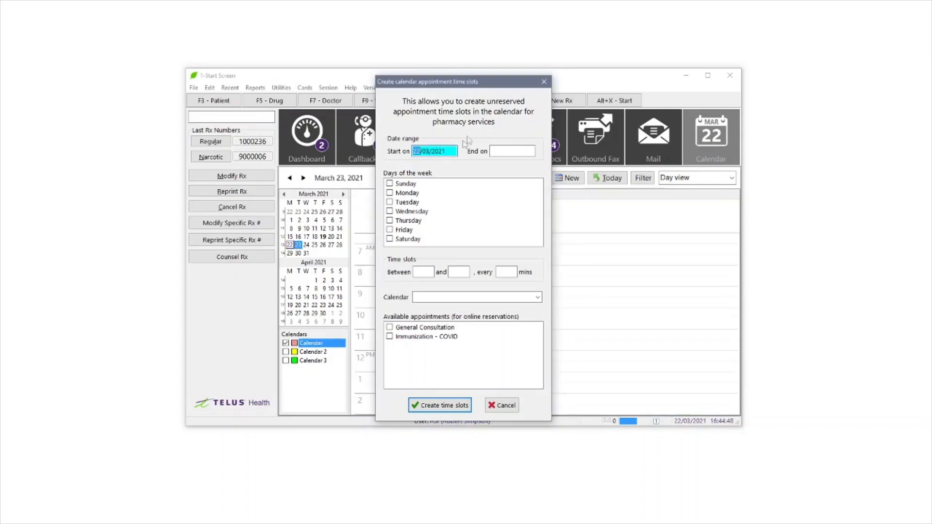
drag(451, 152, 402, 151)
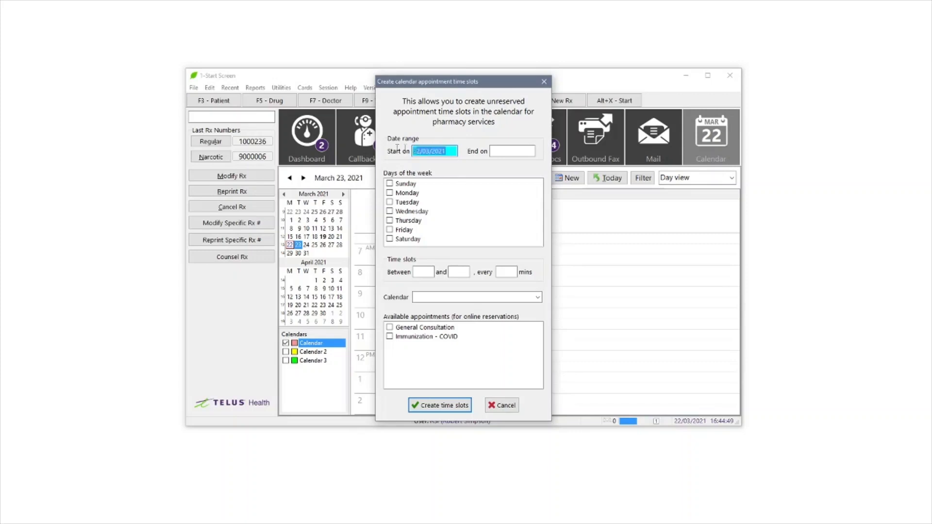
click(516, 147)
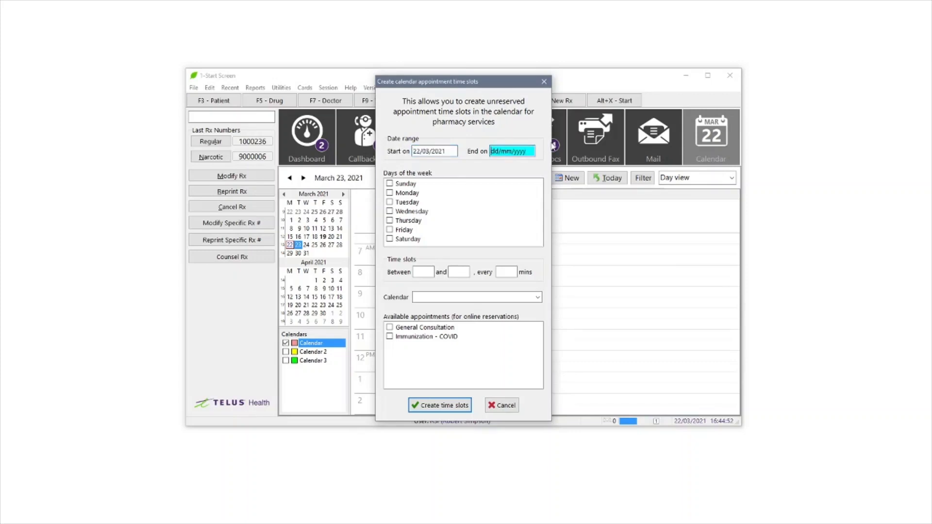
text(26032021)
click(390, 183)
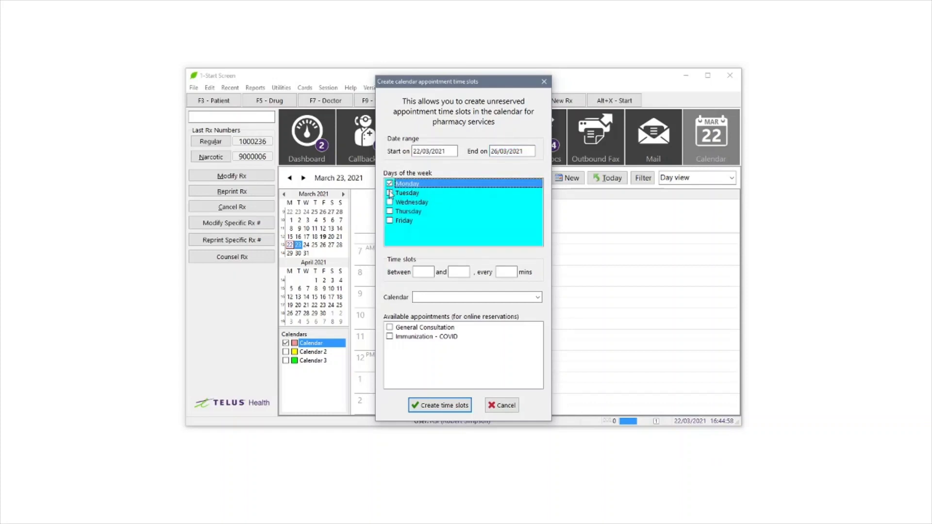
click(389, 201)
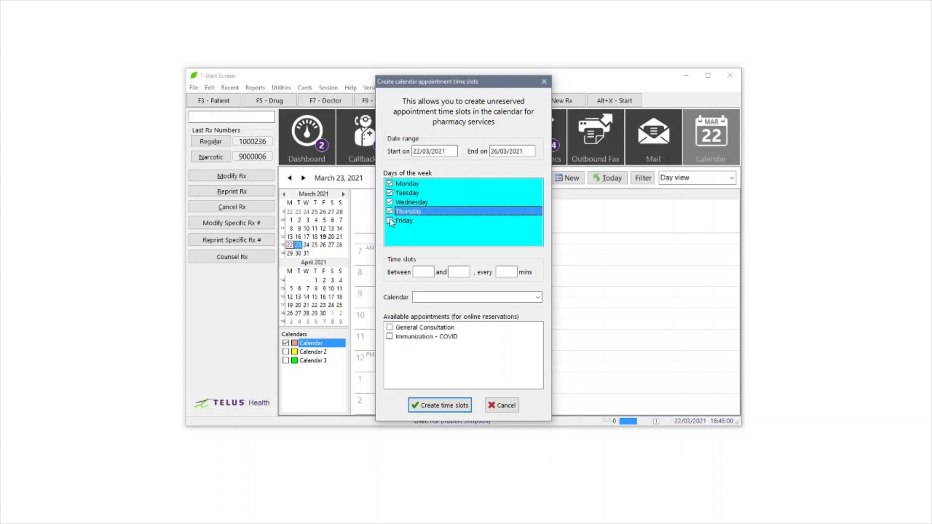
click(390, 221)
- Create 09:00–12:00 slots every 20 minutes on Calendar for Immunization - COVID
click(423, 272)
text(09:)
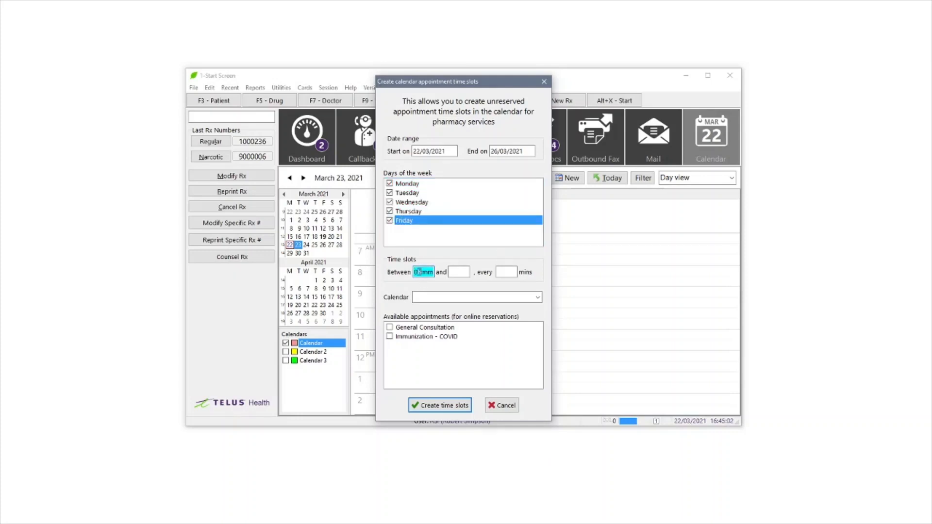
text(00)
key(Tab)
text(1200)
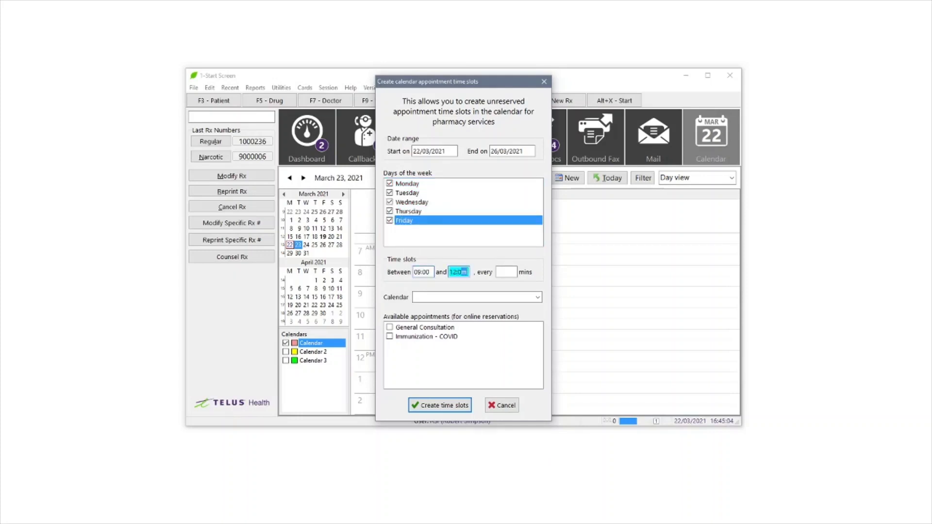
key(Tab)
text(20)
click(504, 297)
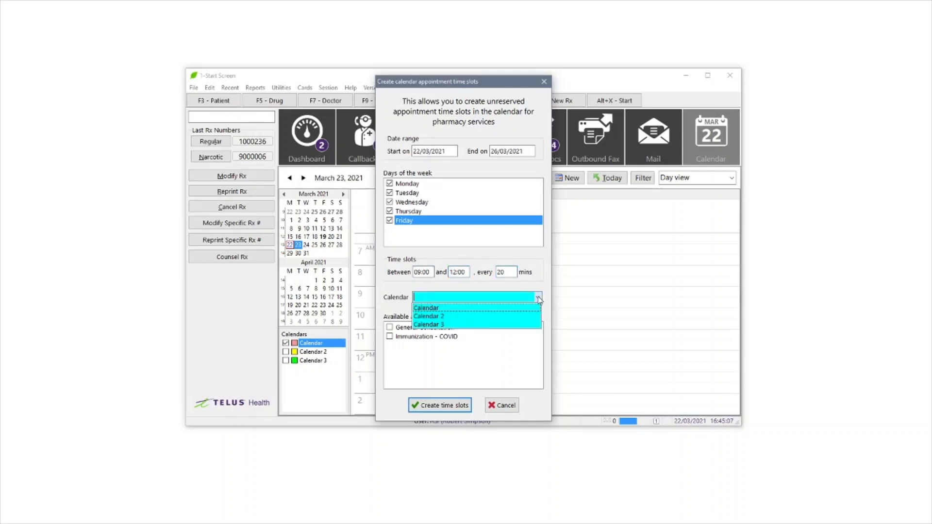
click(460, 308)
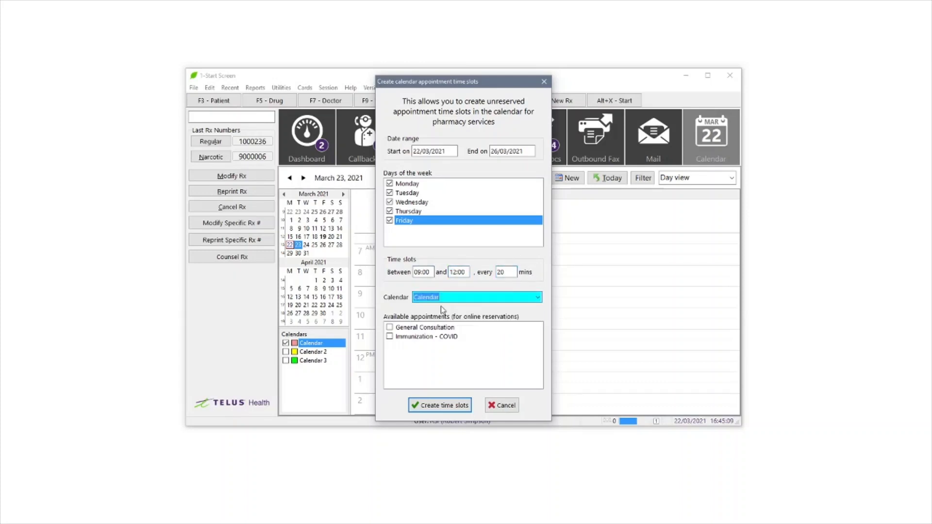
click(390, 336)
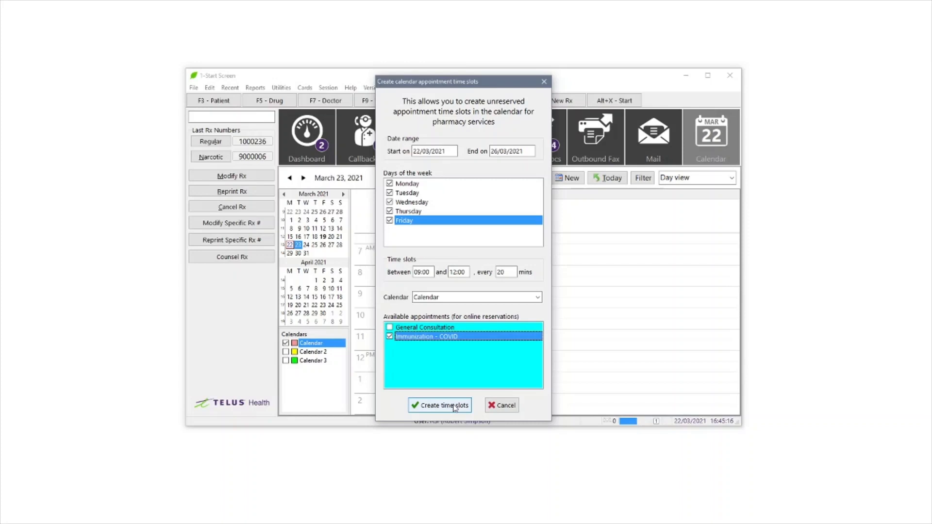
click(454, 406)
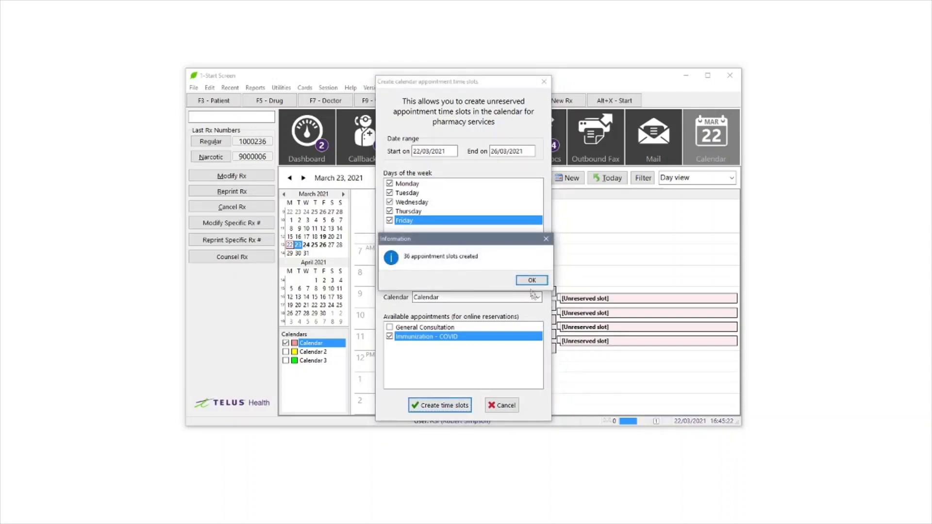
click(530, 280)
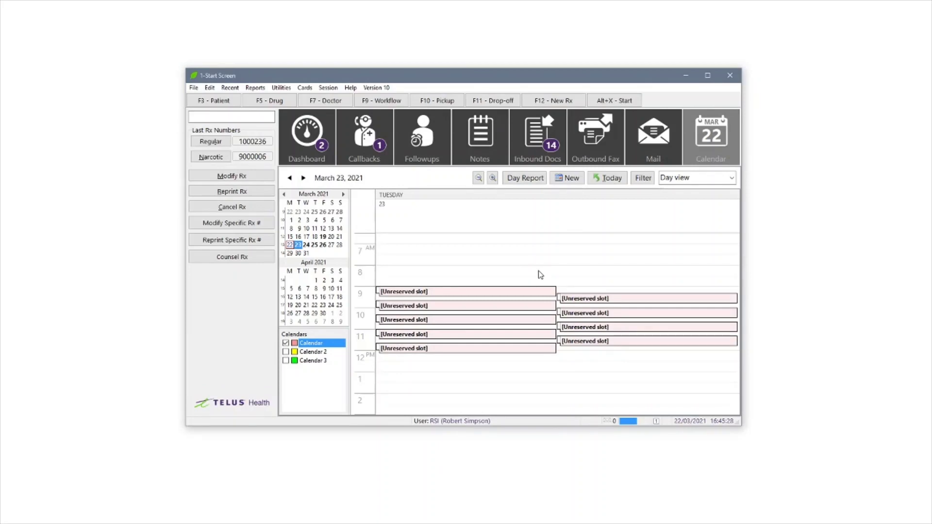
- Set up a slot deletion for 22/03–26/03/2021, Monday through Friday
click(87, 281)
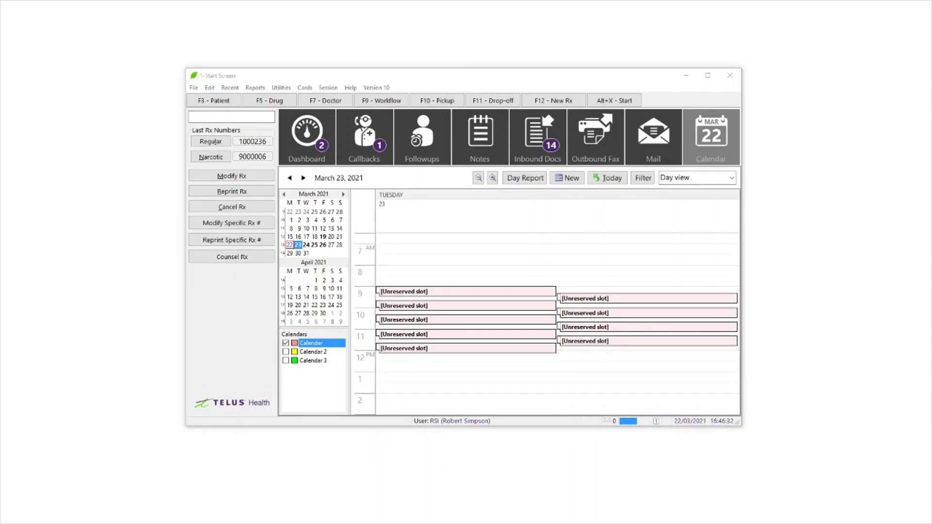
click(280, 88)
mouse_move(296, 99)
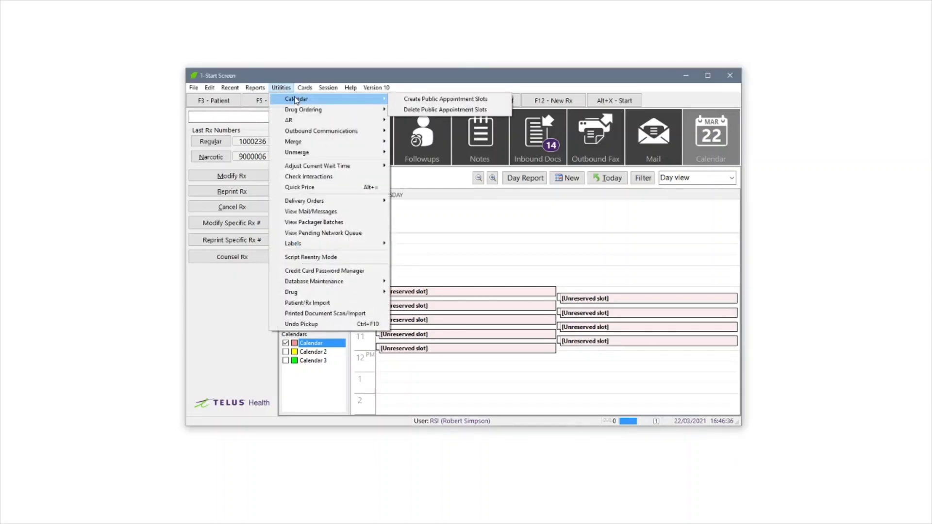
click(424, 111)
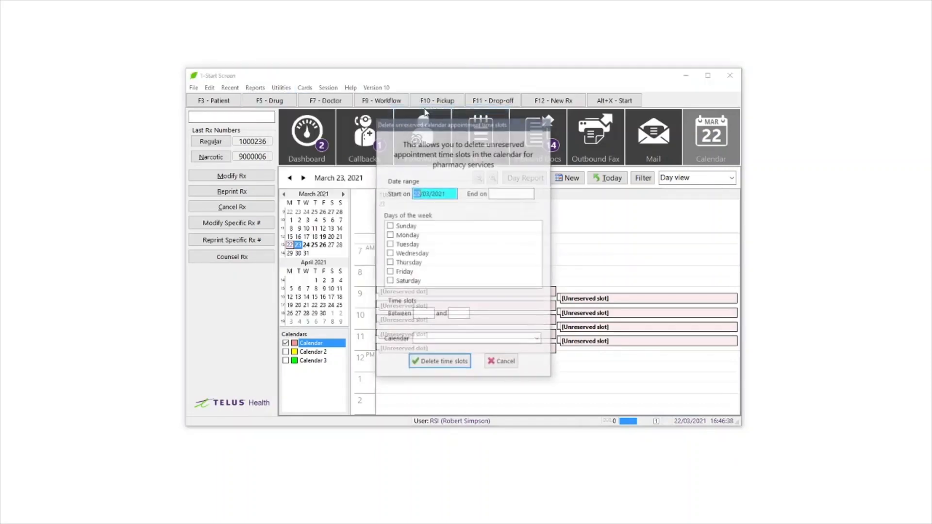
click(507, 192)
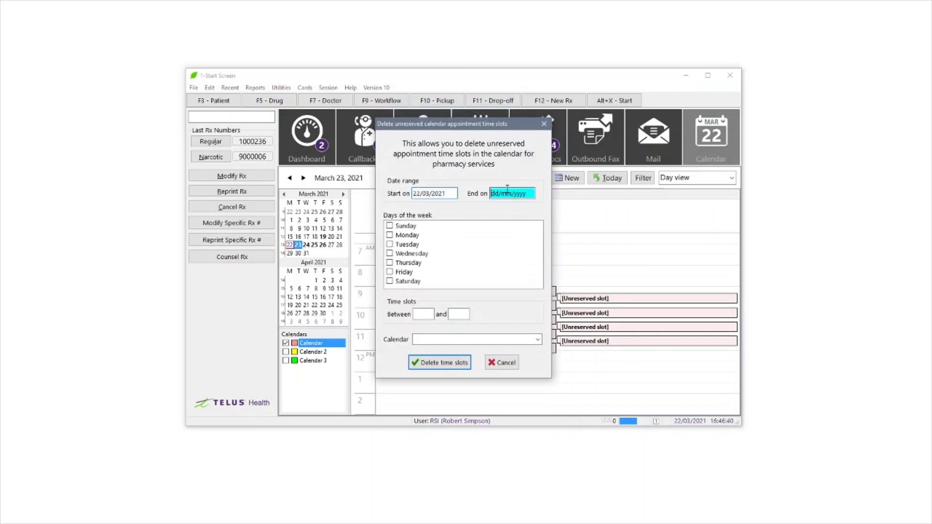
text(26/03/2021)
click(410, 226)
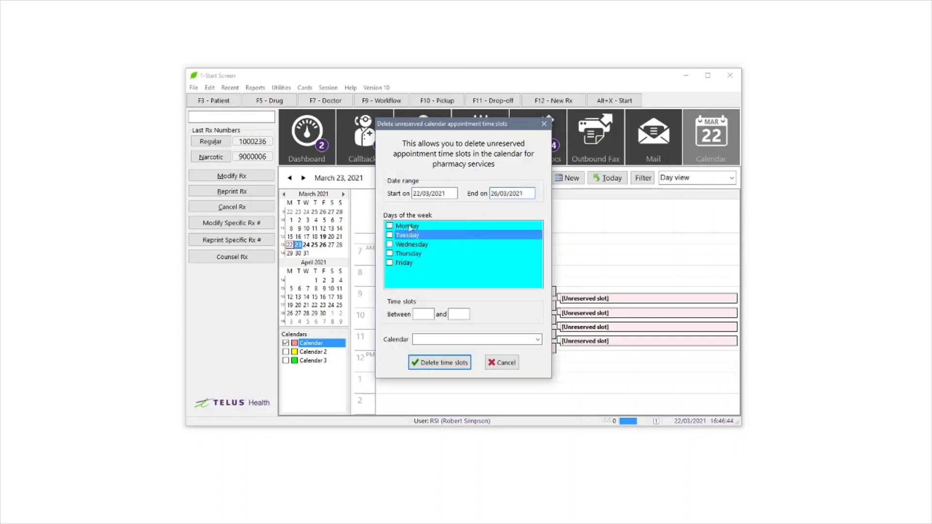
click(389, 226)
click(390, 244)
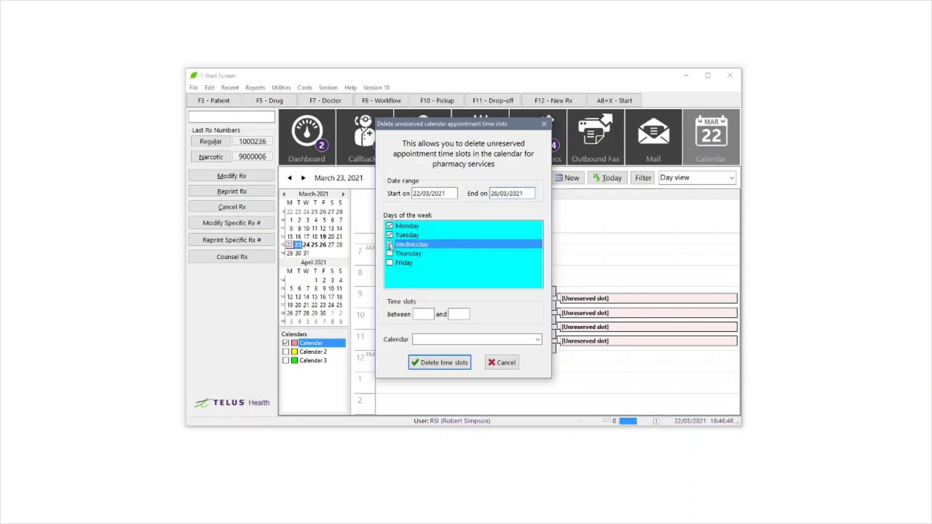
click(389, 254)
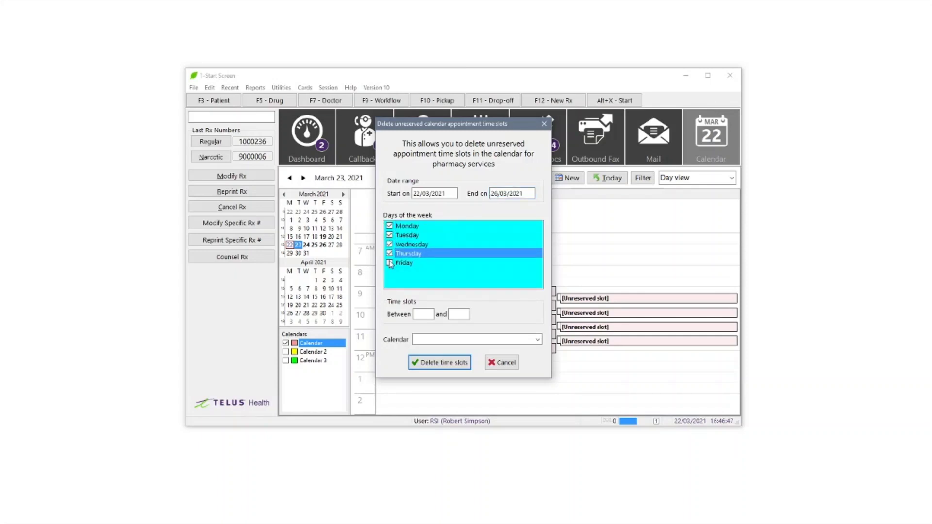
- Delete the unreserved 09:00–12:00 slots from the main Calendar
click(423, 315)
text(0900)
key(Tab)
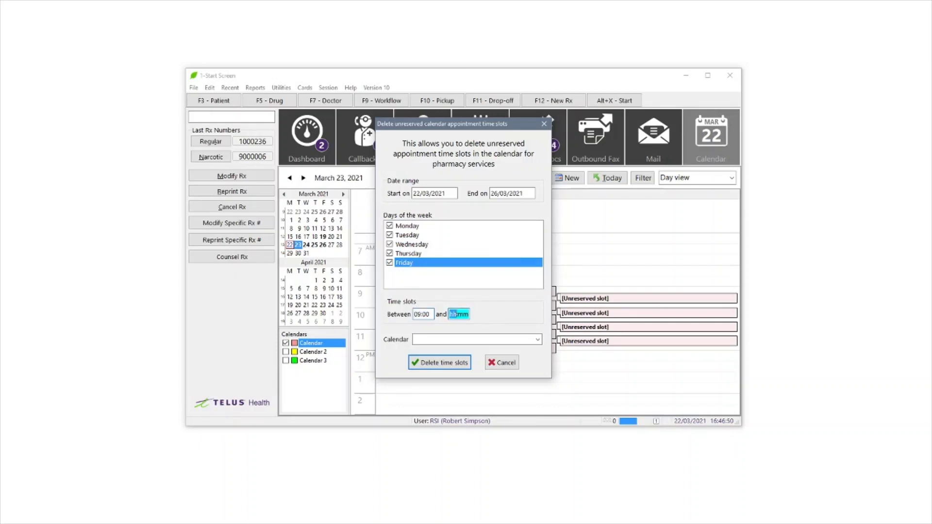
text(12:00)
click(537, 340)
click(432, 350)
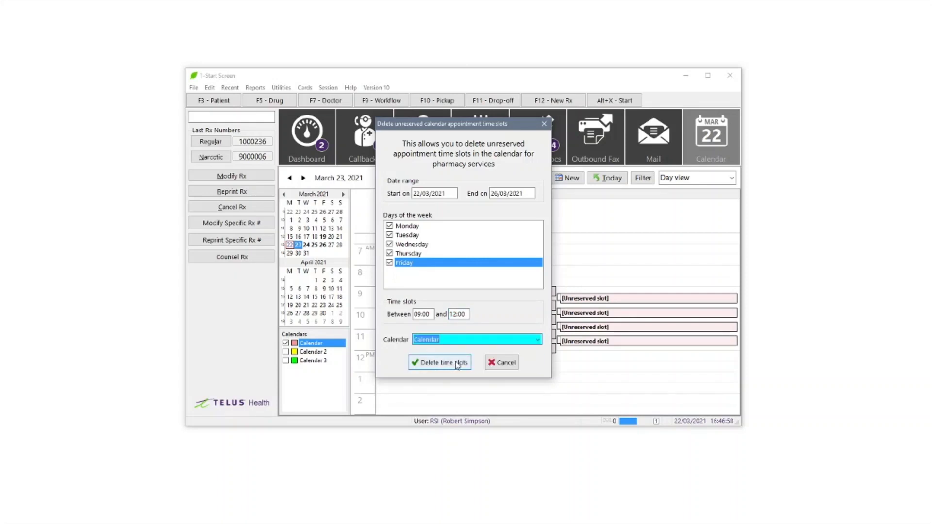
click(457, 364)
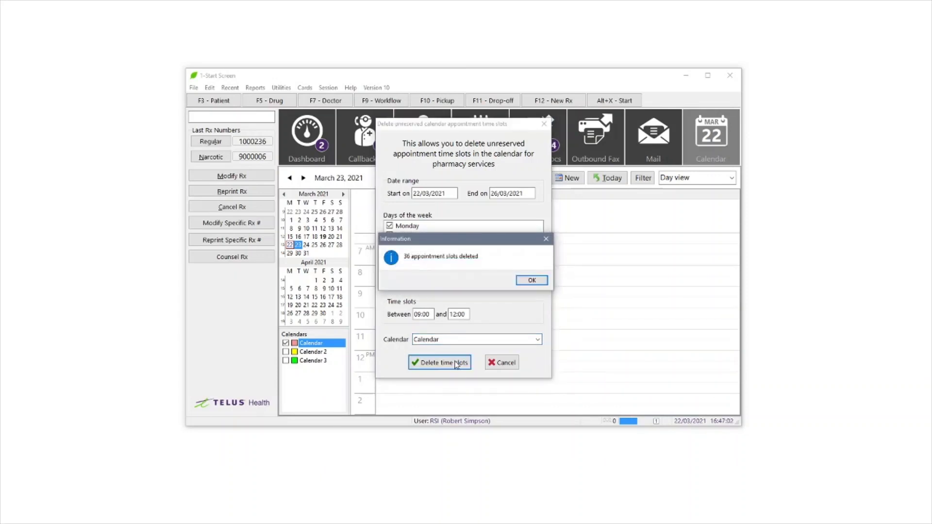
click(527, 281)
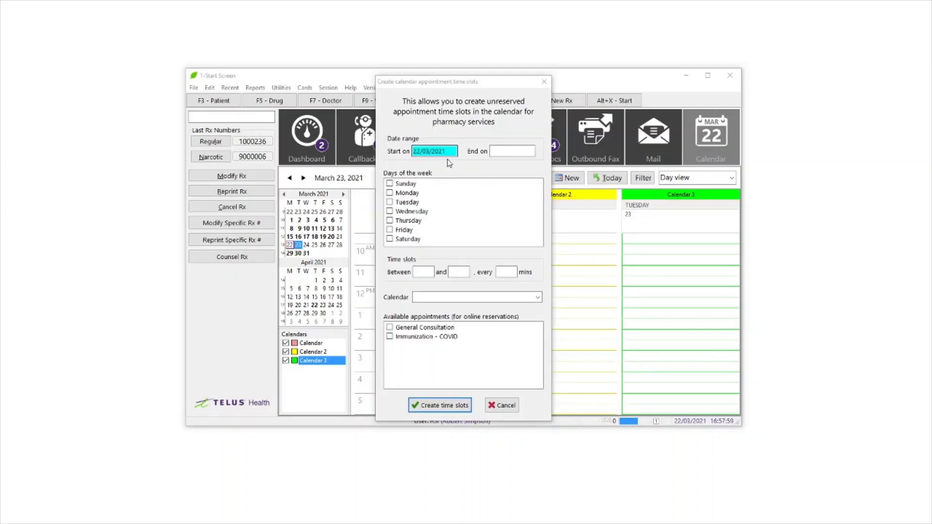
- Set the end date to 26/03/2021 and tick Monday through Friday
click(503, 150)
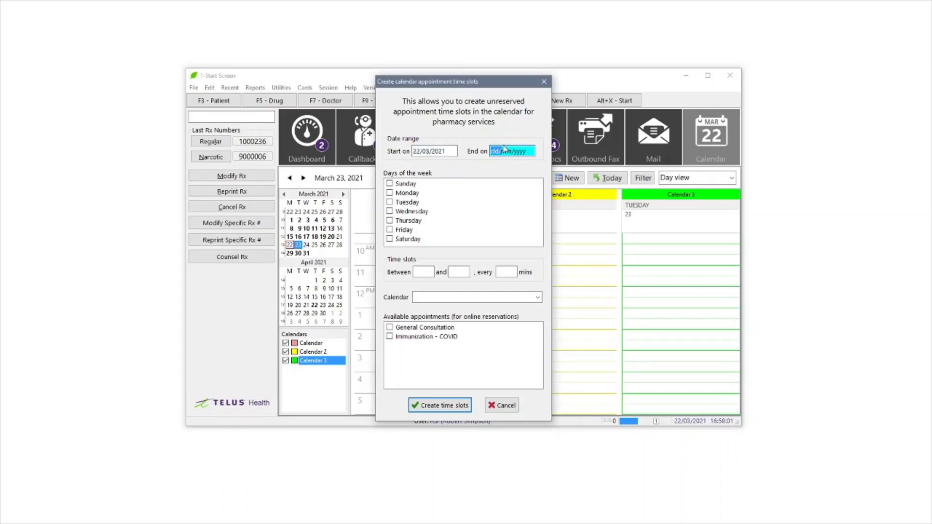
text(26/03/)
text(2021)
click(390, 183)
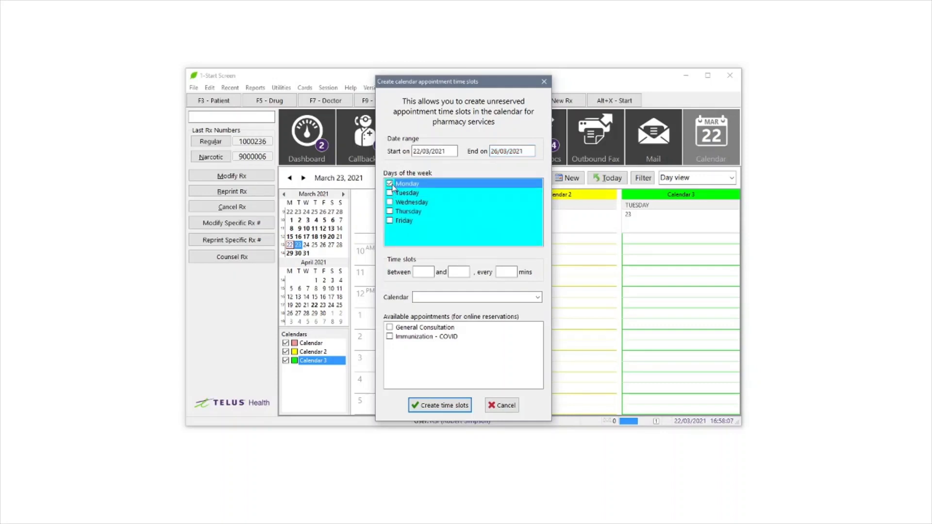
click(390, 202)
click(389, 211)
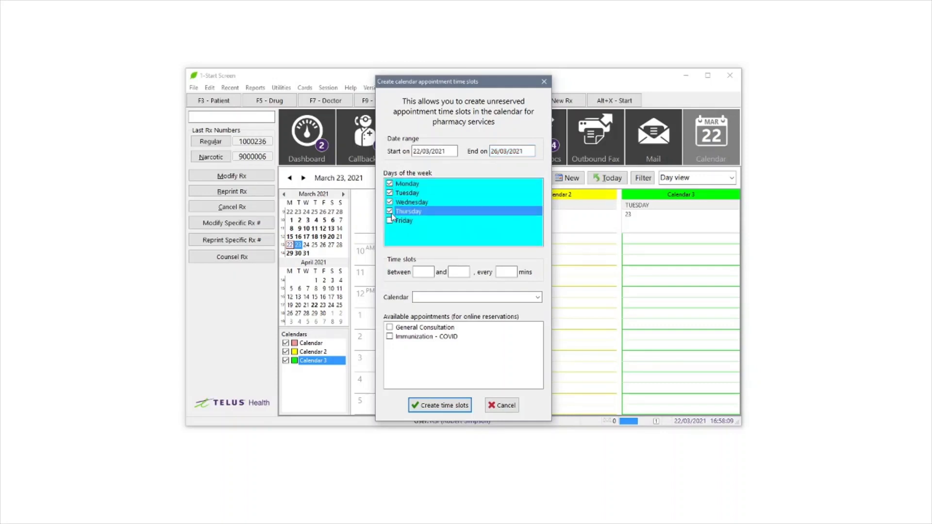
- Create 09:00–15:00 slots every 30 minutes in Calendar for Immunization - COVID
click(421, 271)
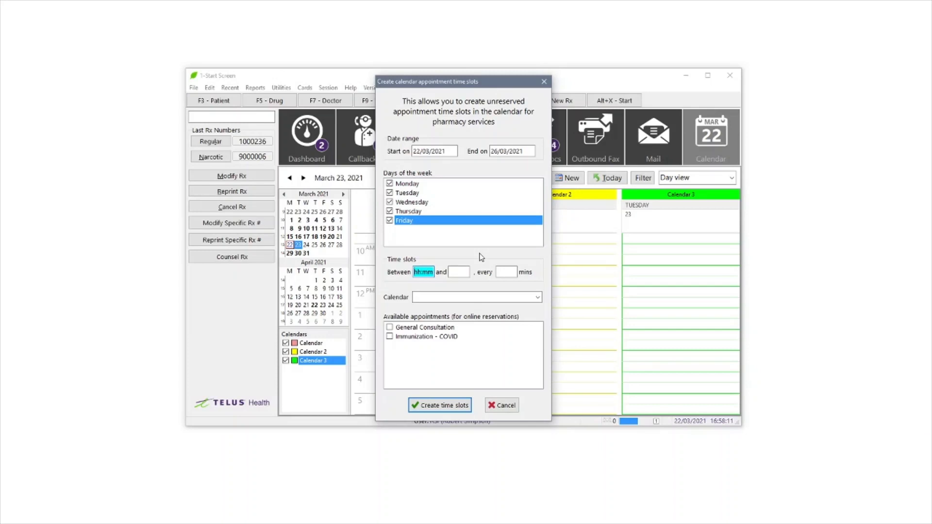
text(09:00)
key(Tab)
text(1)
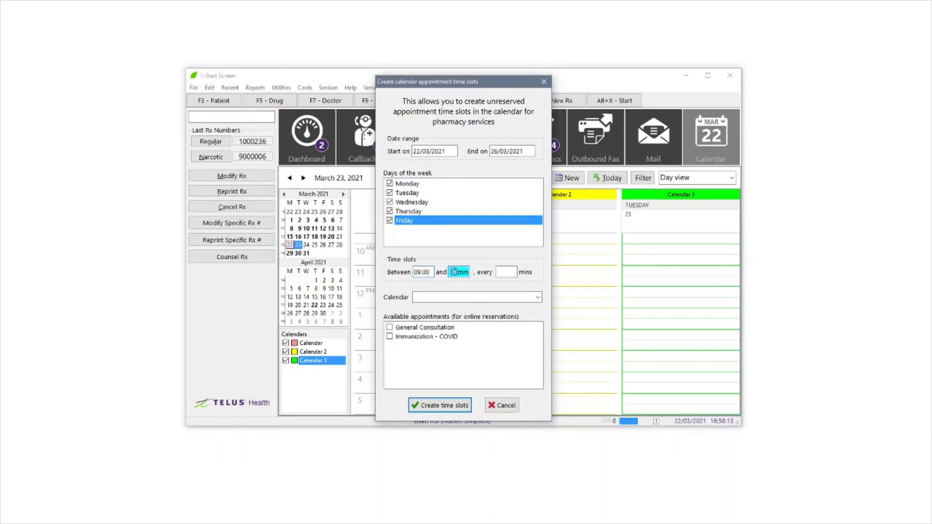
text(5:00)
key(Tab)
text(30)
click(505, 298)
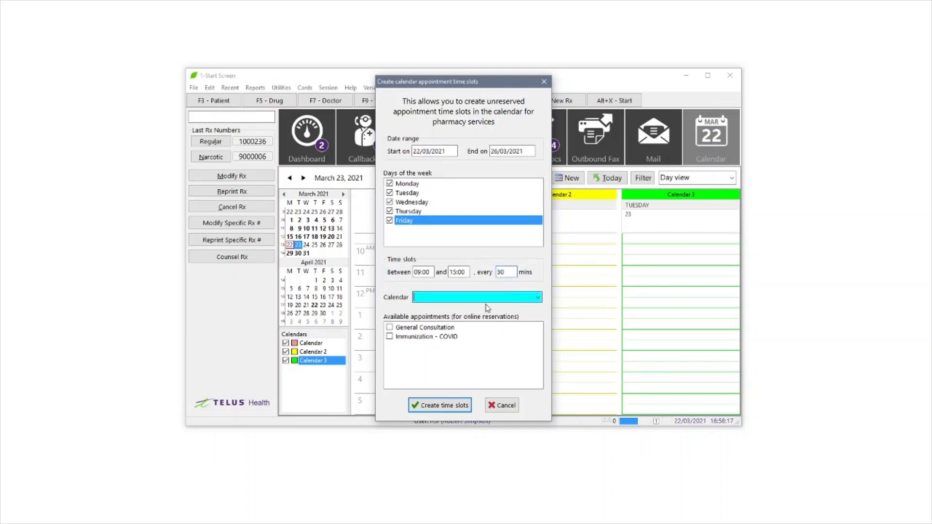
click(538, 297)
click(447, 307)
click(391, 338)
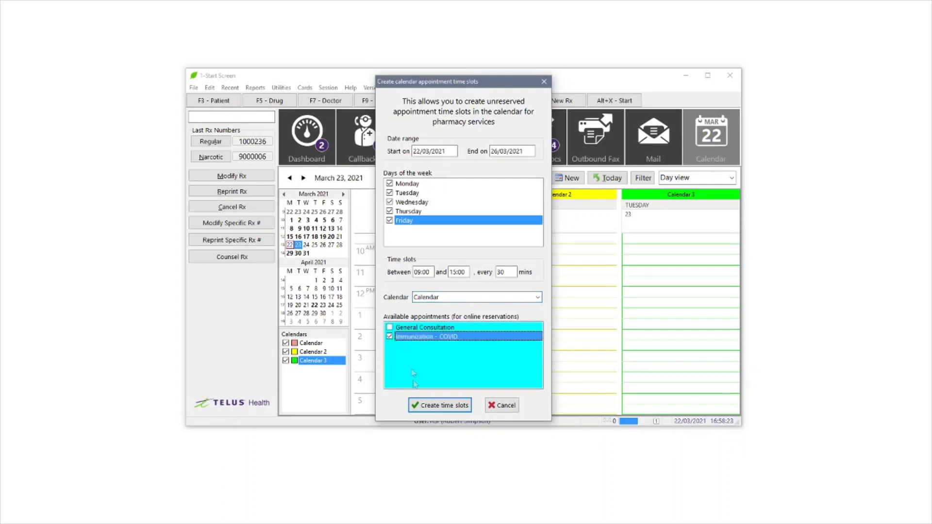
click(442, 405)
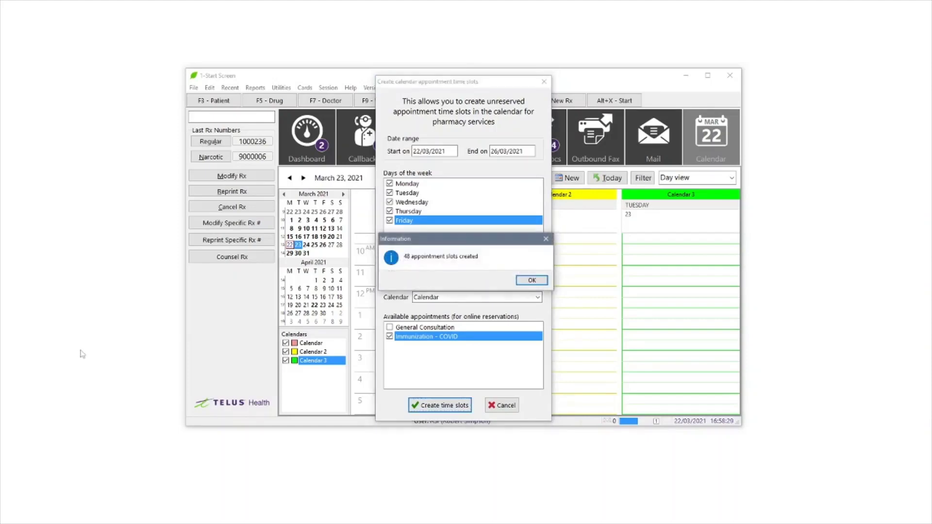
click(530, 284)
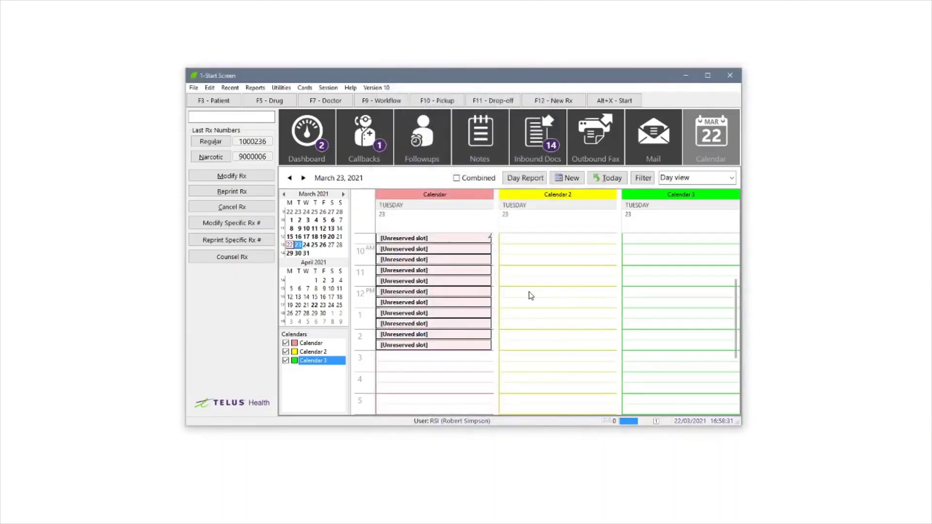
- Create the same COVID immunization slots in Calendar 2
scroll(530, 300, up, 1)
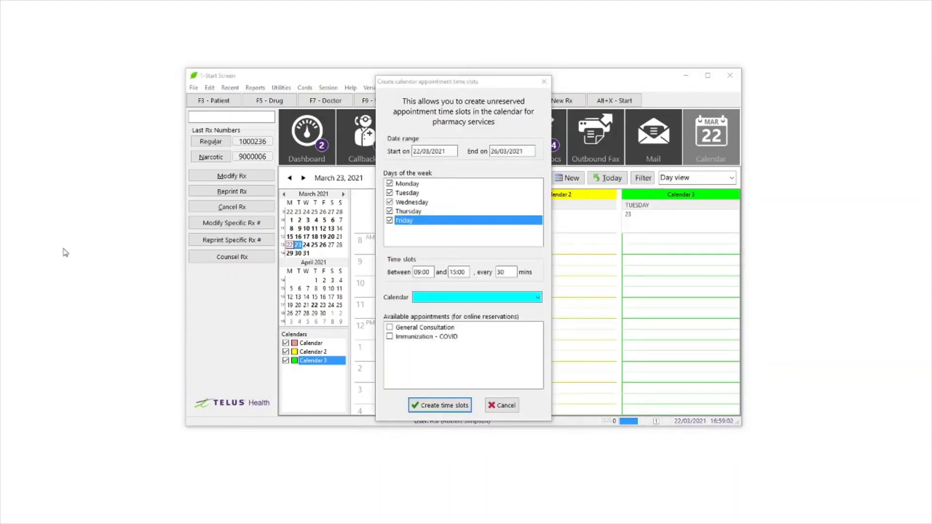
click(535, 301)
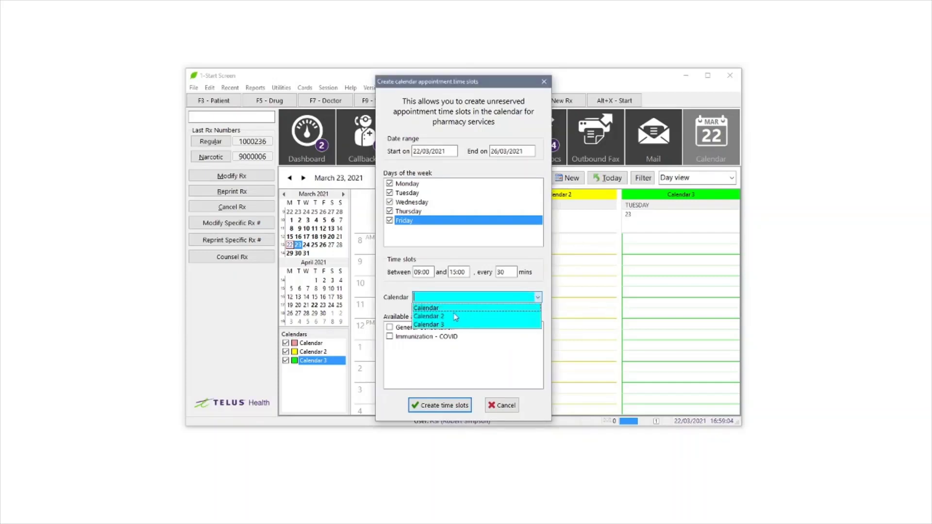
click(433, 317)
click(390, 337)
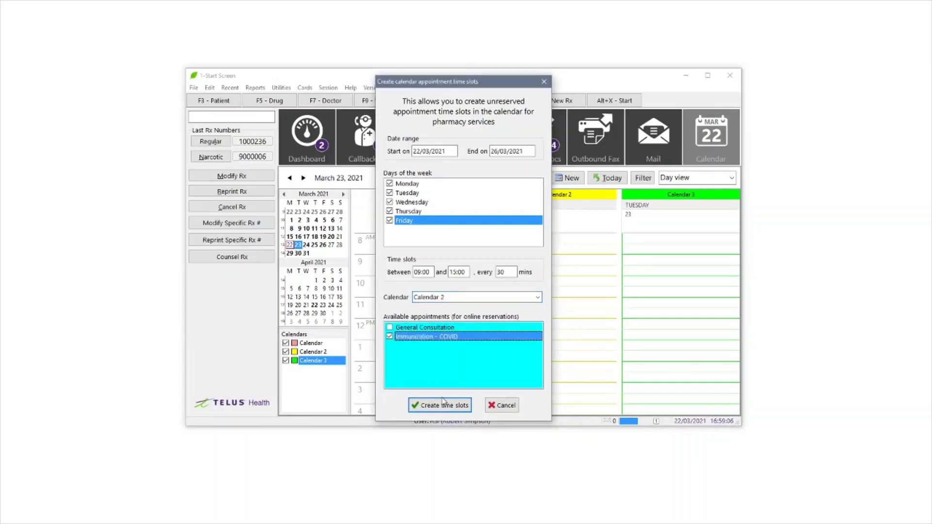
click(442, 406)
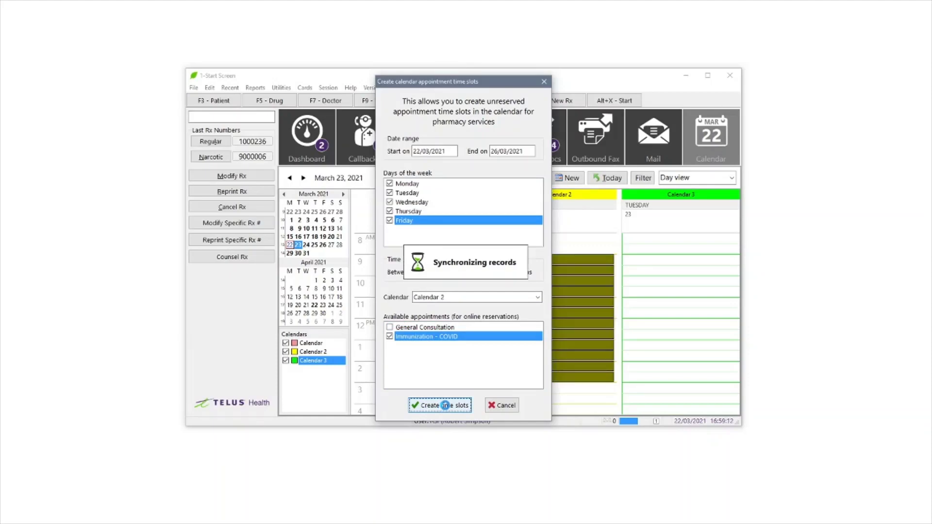
click(534, 278)
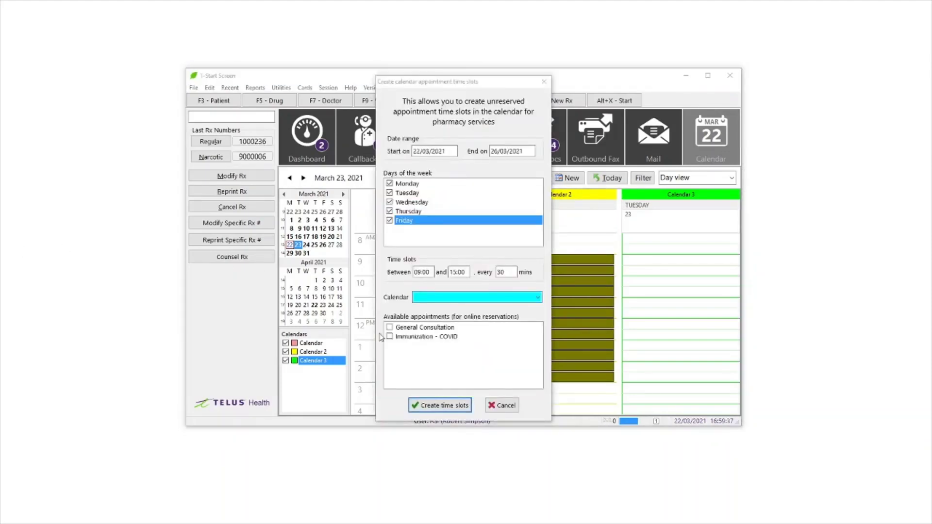
- Create the same COVID immunization slots in Calendar 3
click(536, 297)
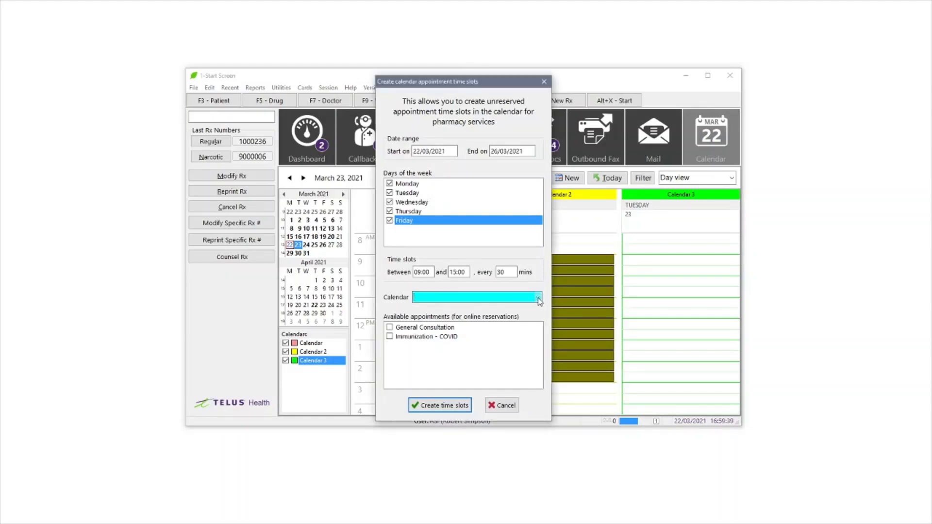
click(458, 324)
click(390, 336)
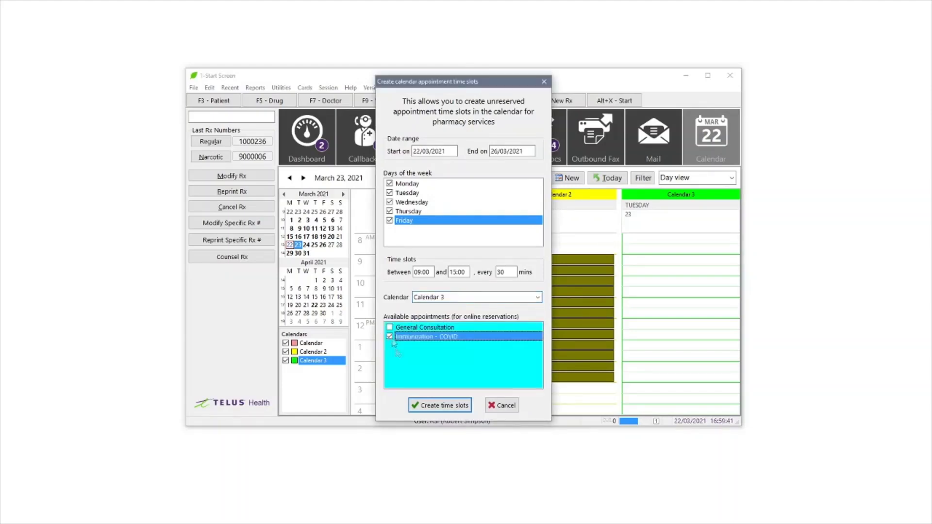
click(433, 406)
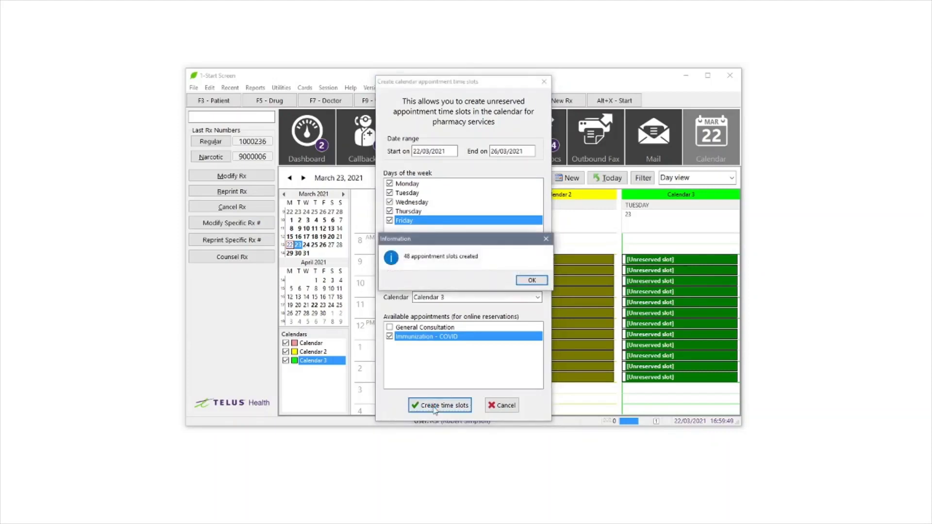
click(535, 283)
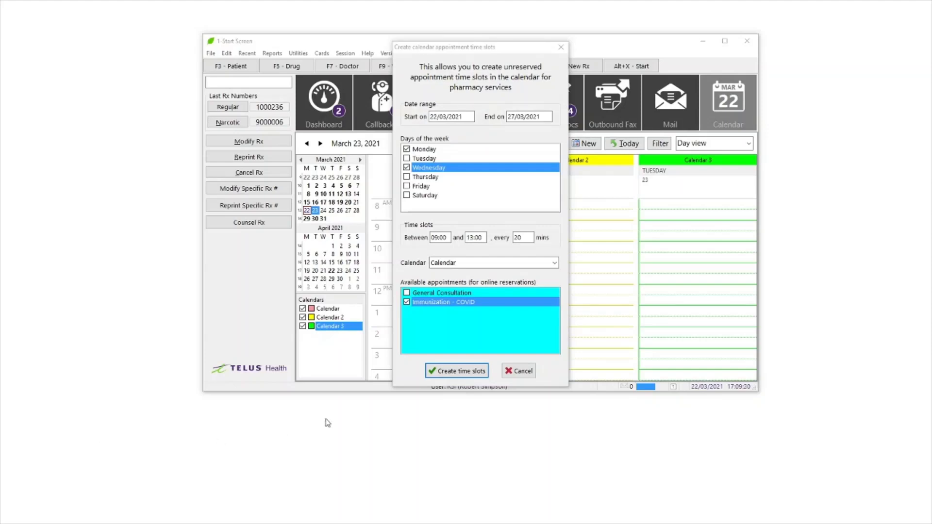
- Create slots: Calendar Mon/Wed 09:00–13:00, Calendar 2 Tue/Thu 09:00–14:00, Calendar 3 Fri/Sat 12:00–19:00
click(447, 371)
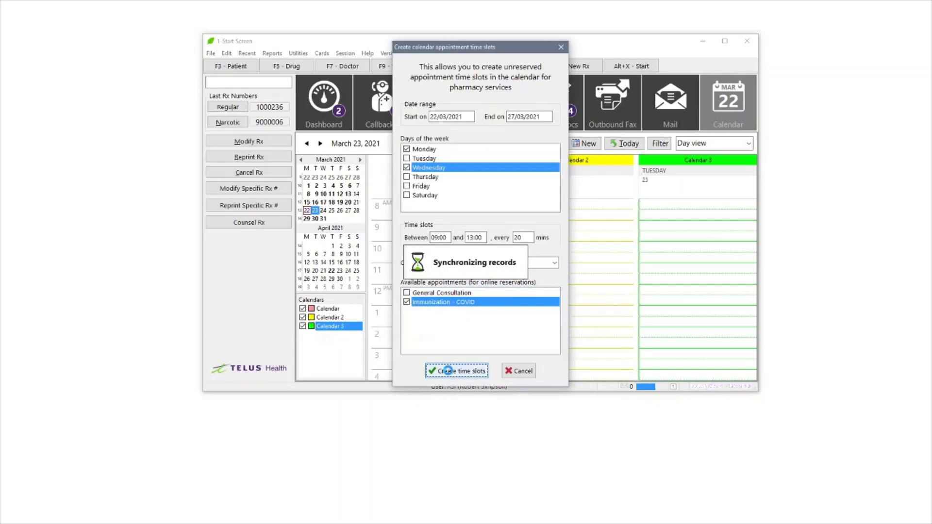
click(531, 281)
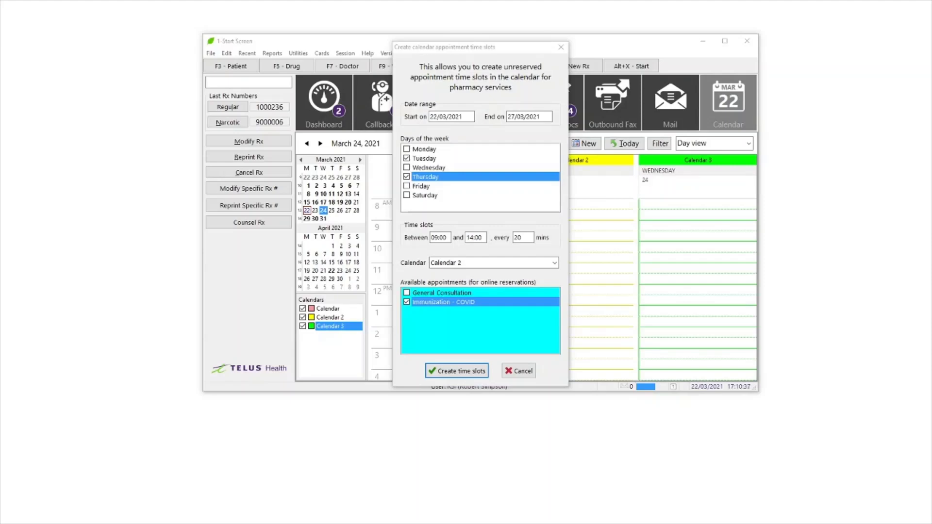
click(467, 370)
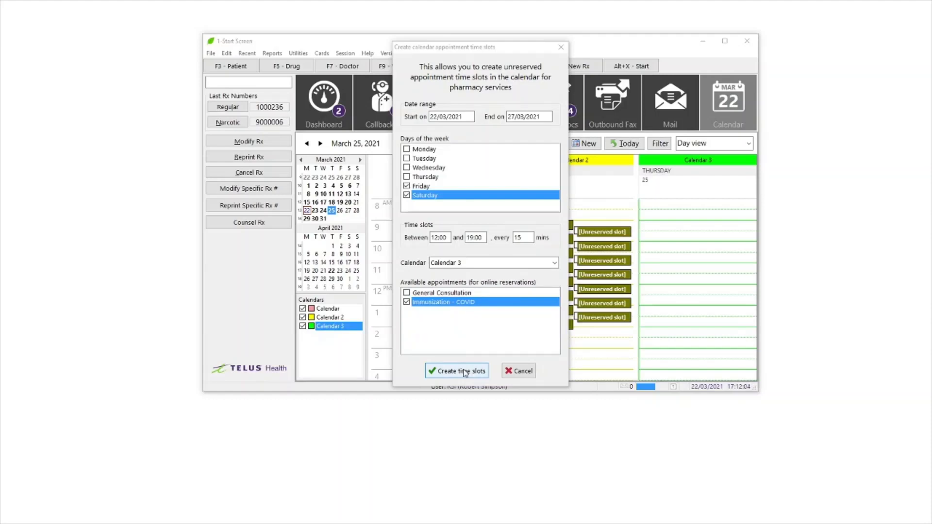
click(465, 372)
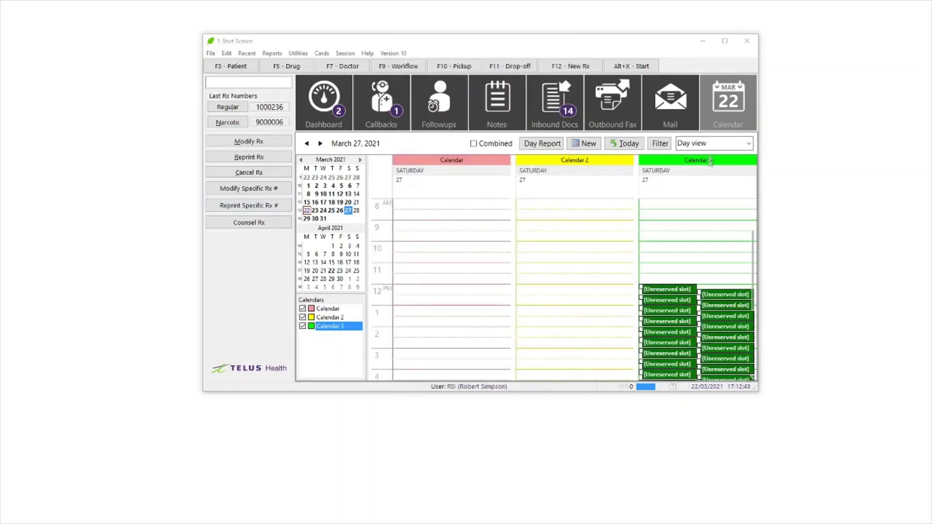
- Switch the calendars from Day view to Week view
click(745, 143)
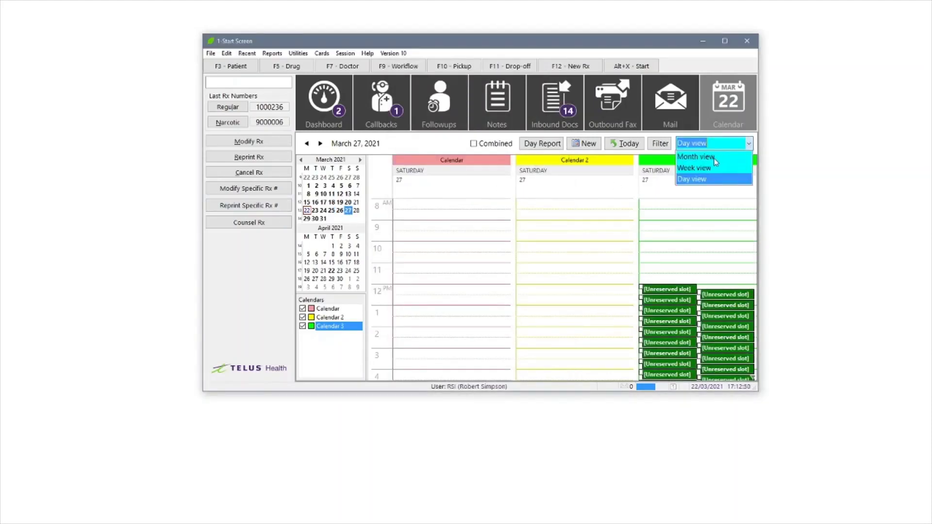
click(701, 168)
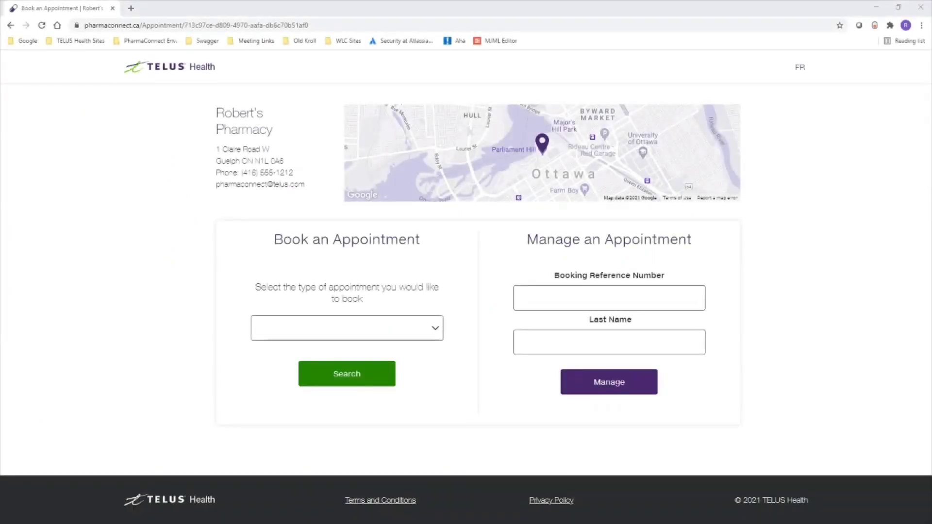
- Search available times for a COVID-19 Vaccination appointment
click(438, 331)
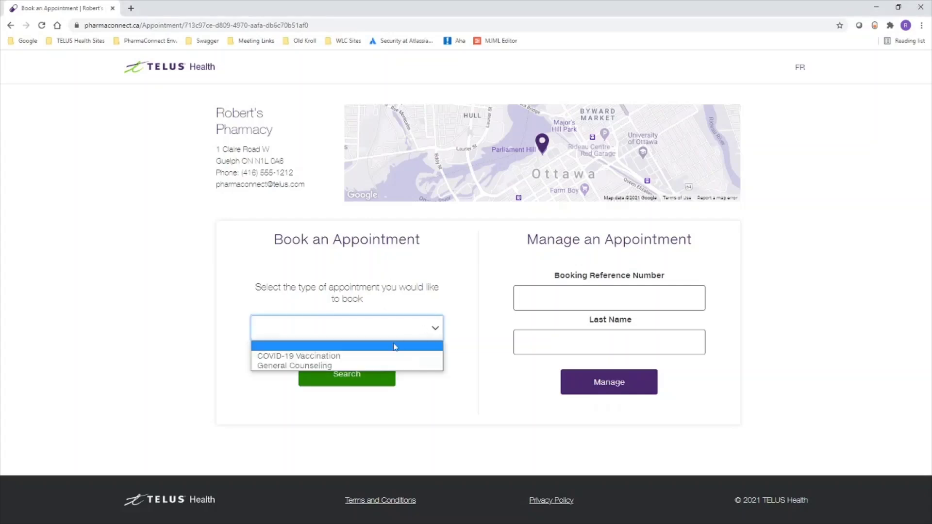
click(348, 357)
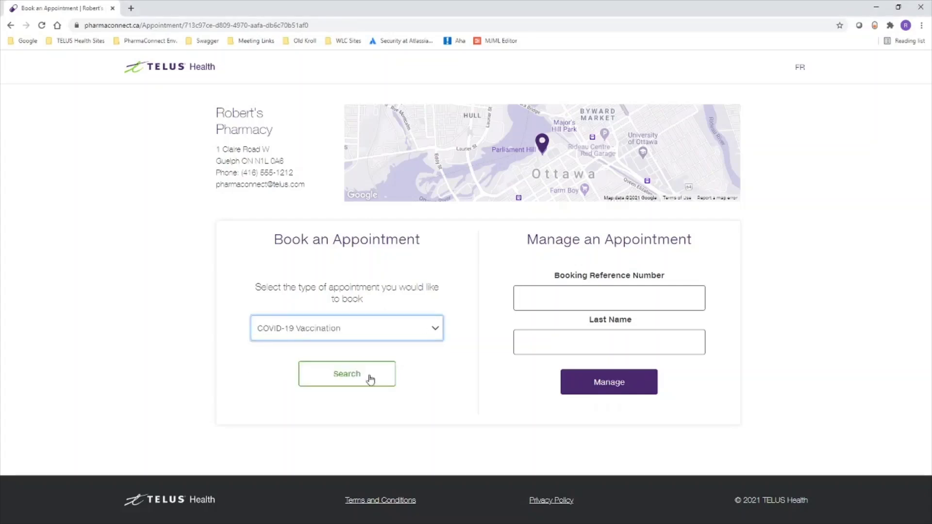
click(369, 378)
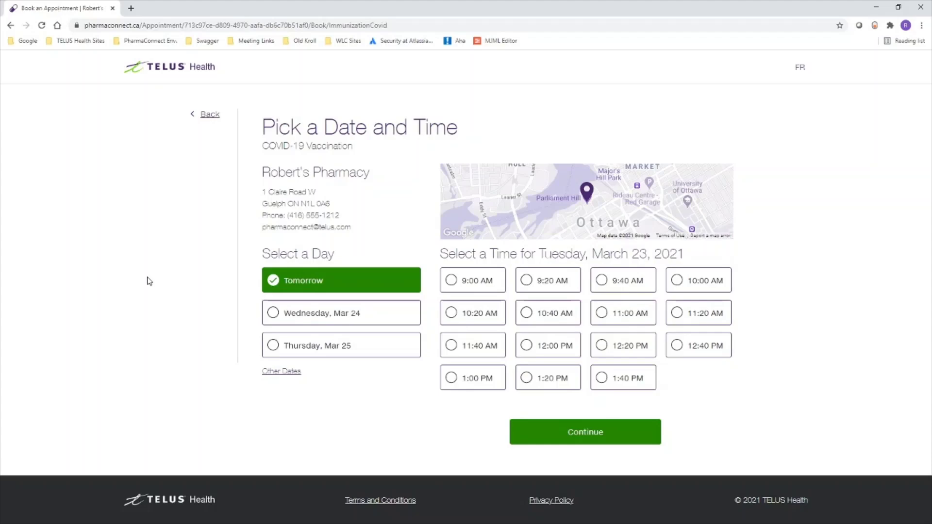
- Pick Friday, March 26 at 3:15 PM from the available days
click(285, 373)
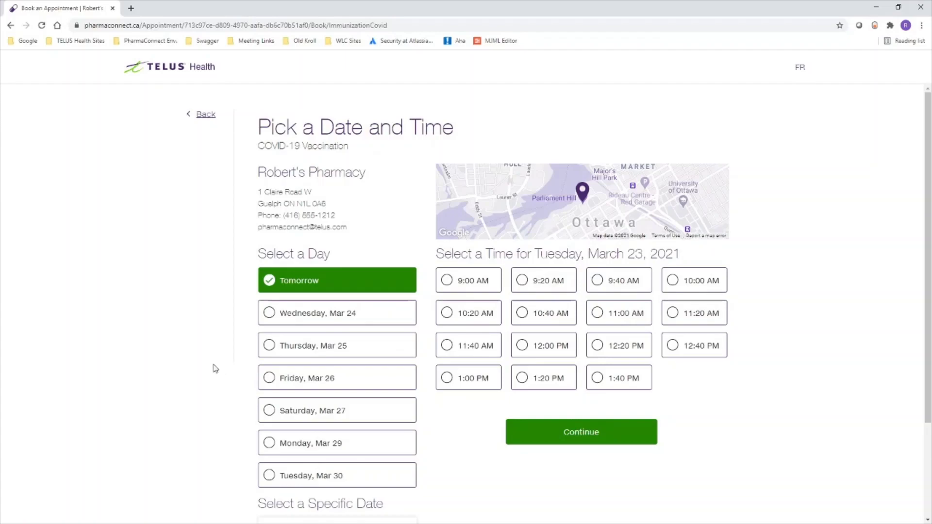
scroll(215, 368, down, 3)
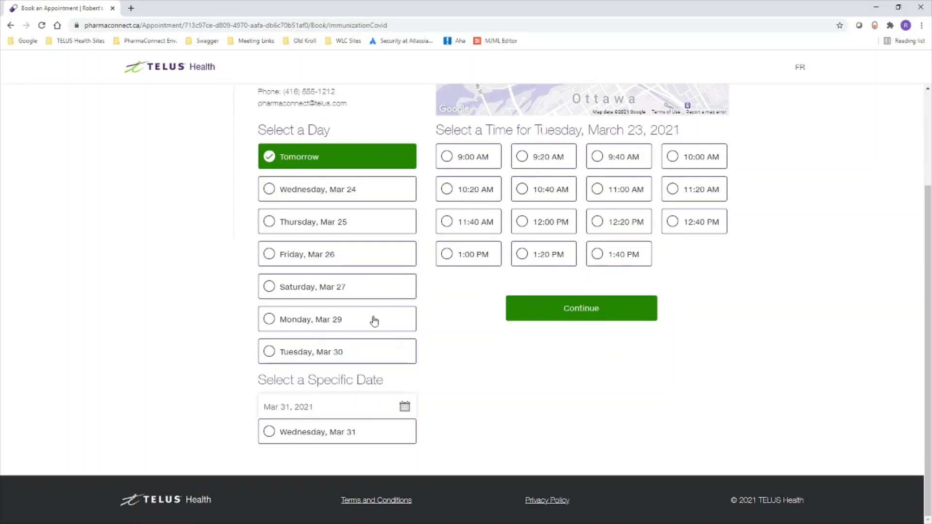
click(269, 256)
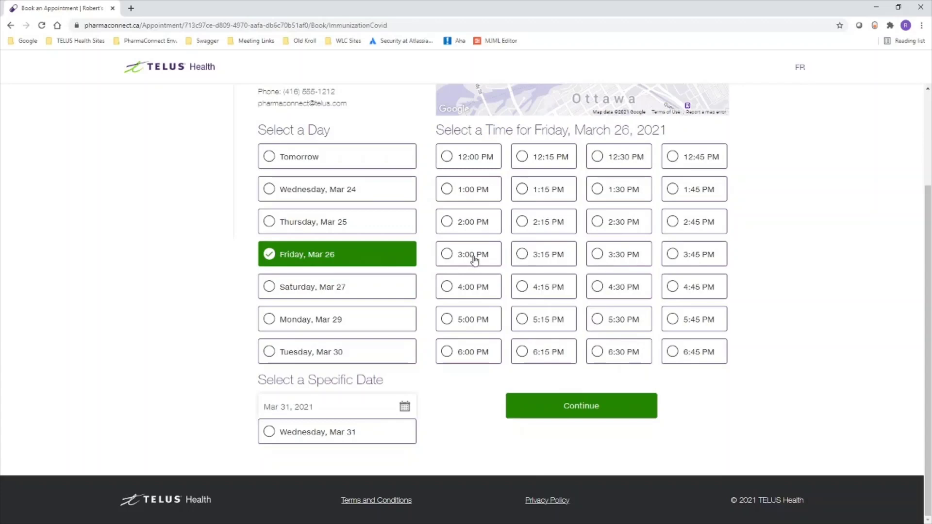
click(522, 256)
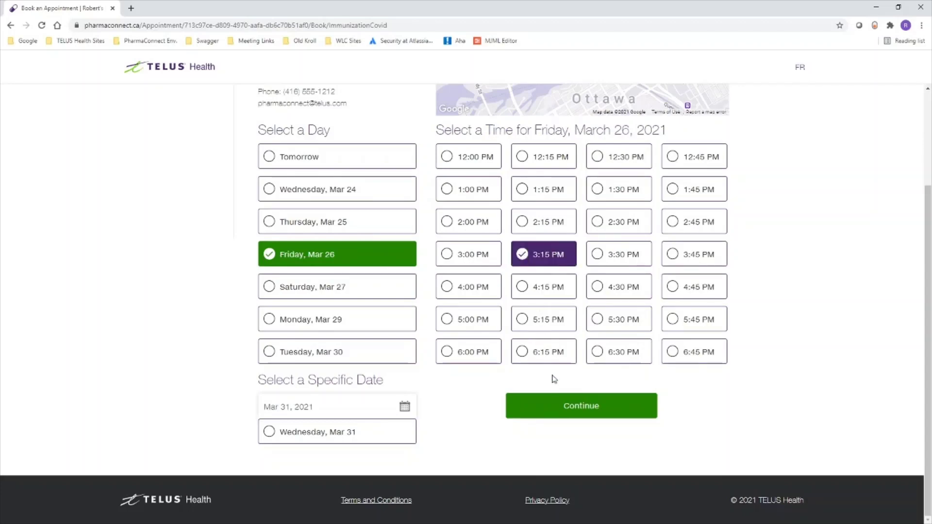
- Review the personal information, accept the terms and conditions, and book the appointment
click(551, 409)
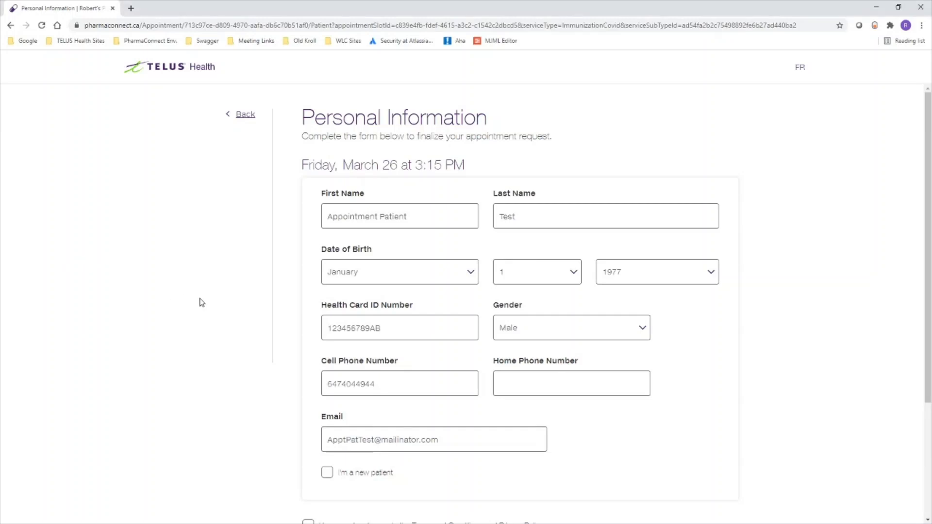
scroll(202, 302, down, 1)
scroll(202, 302, down, 2)
click(307, 365)
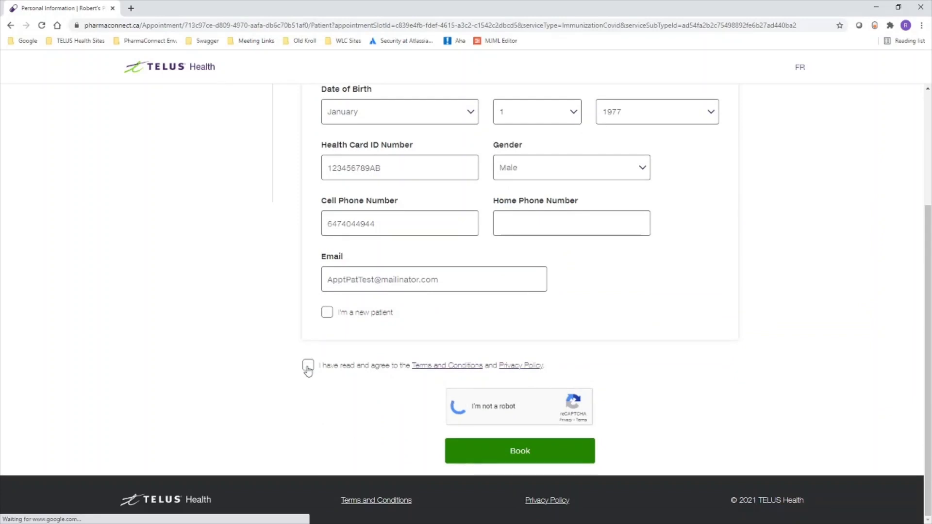
click(550, 460)
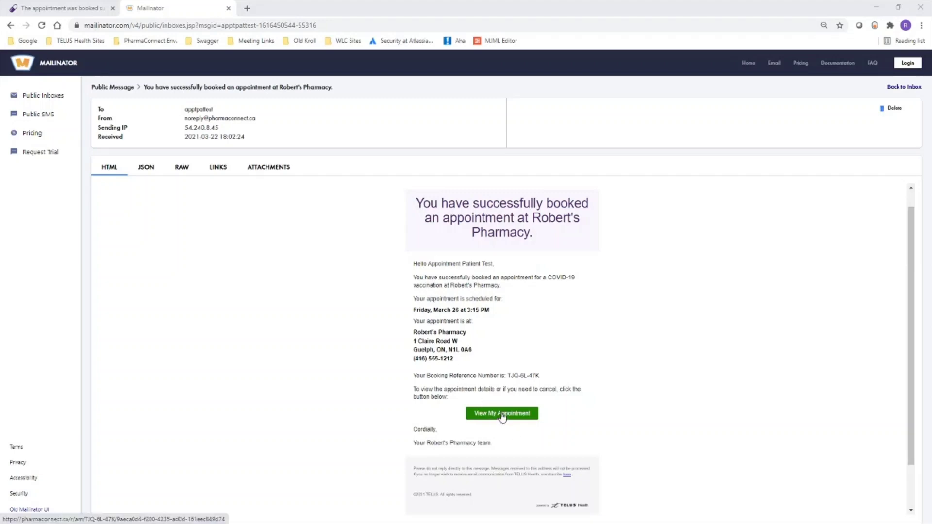
- Open View My Appointment from the email, then show the phone's SMS confirmation
click(502, 413)
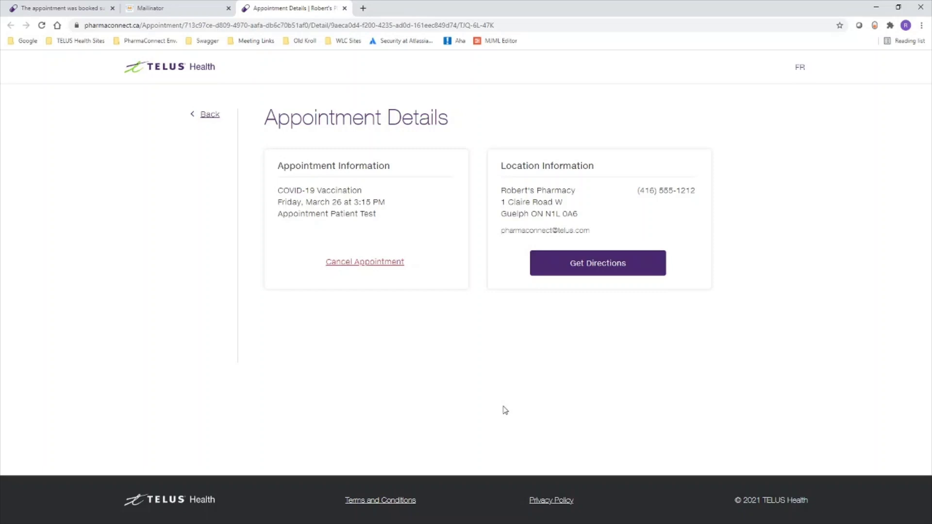
key(alt+Tab)
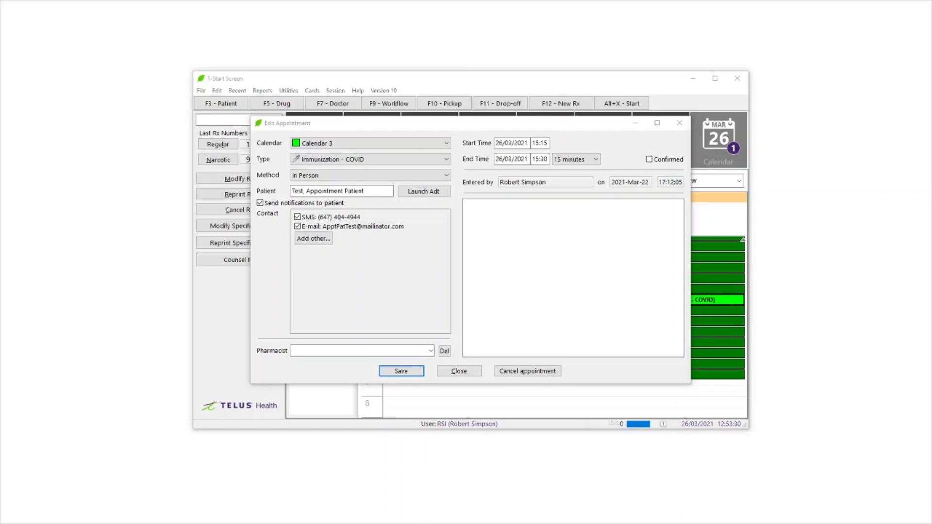
- Launch ADT for the online booking, search for the patient, then insert and save a new patient card
click(427, 195)
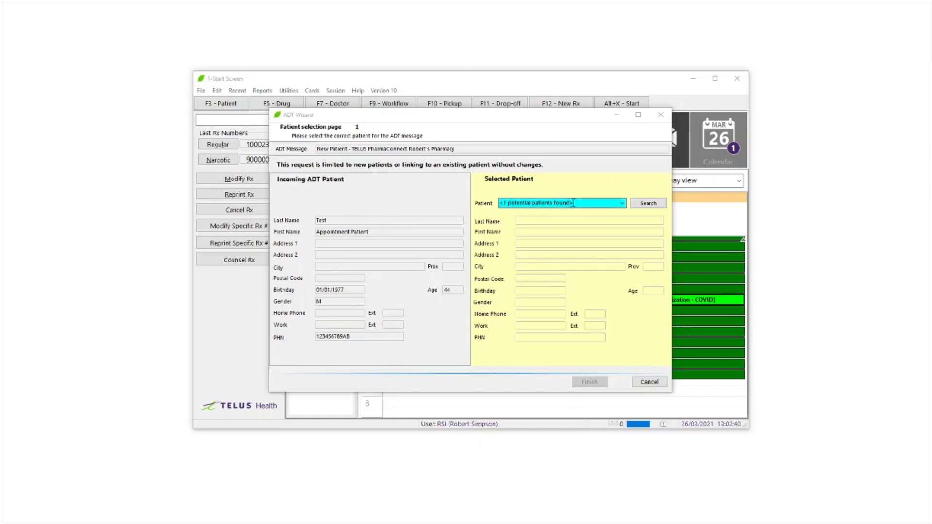
click(657, 203)
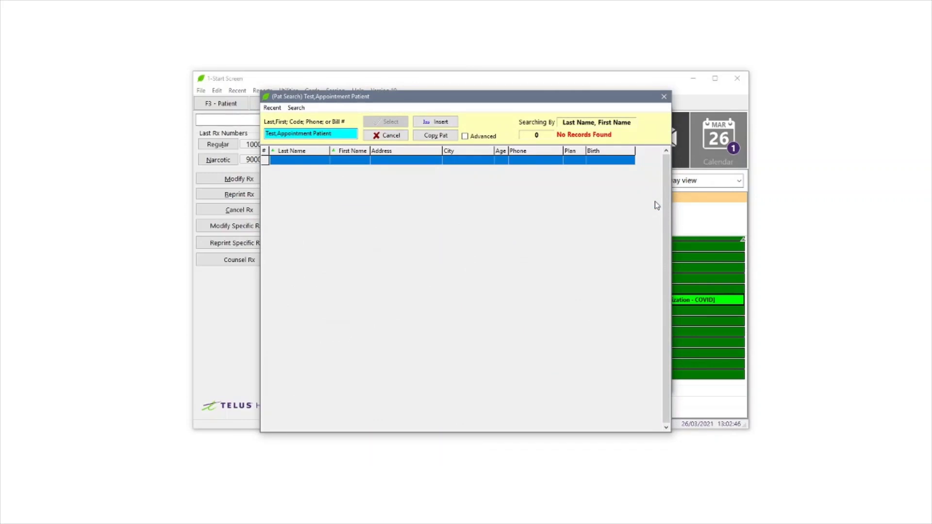
click(445, 123)
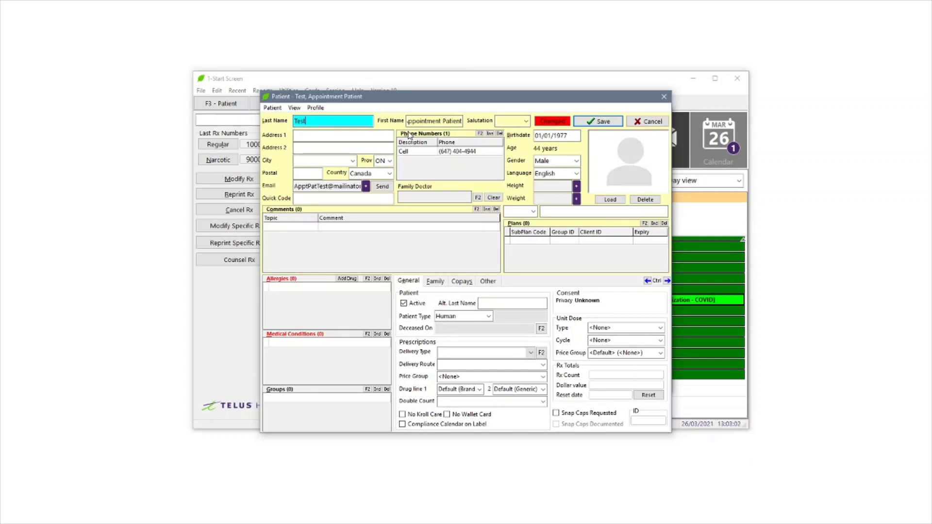
click(604, 126)
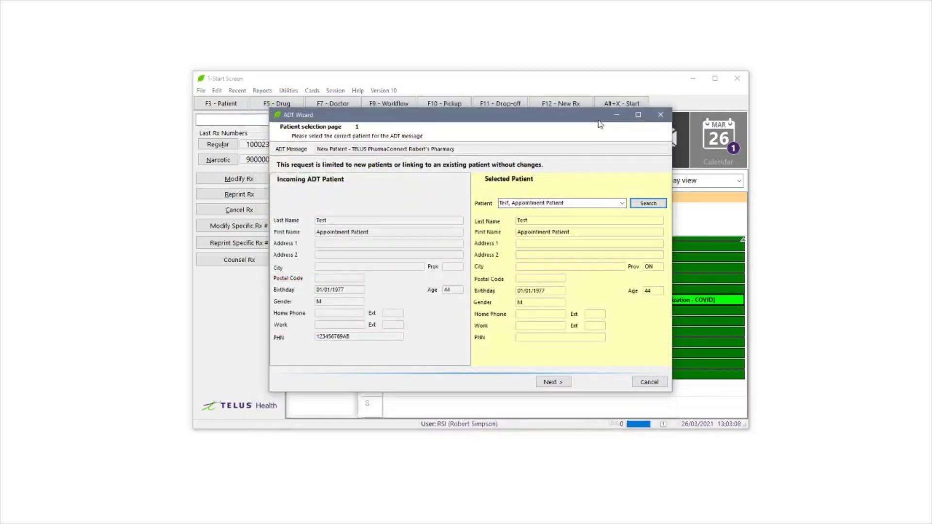
- Step through the ADT Wizard's patient, phone and drug plan pages and finish the import
click(558, 383)
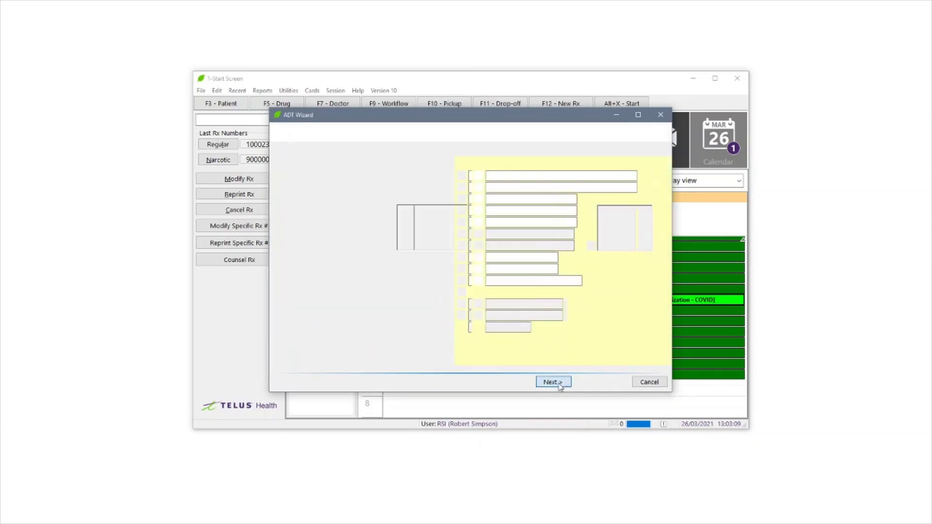
click(559, 384)
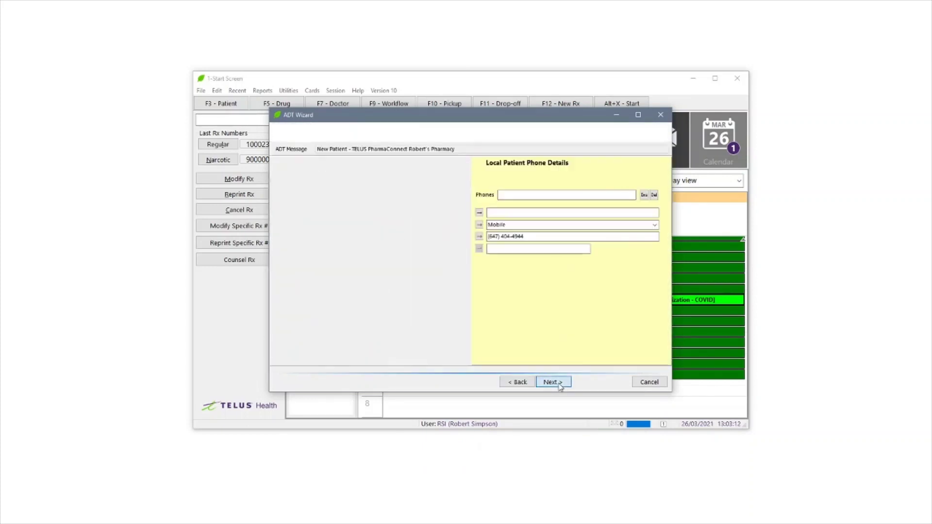
click(560, 384)
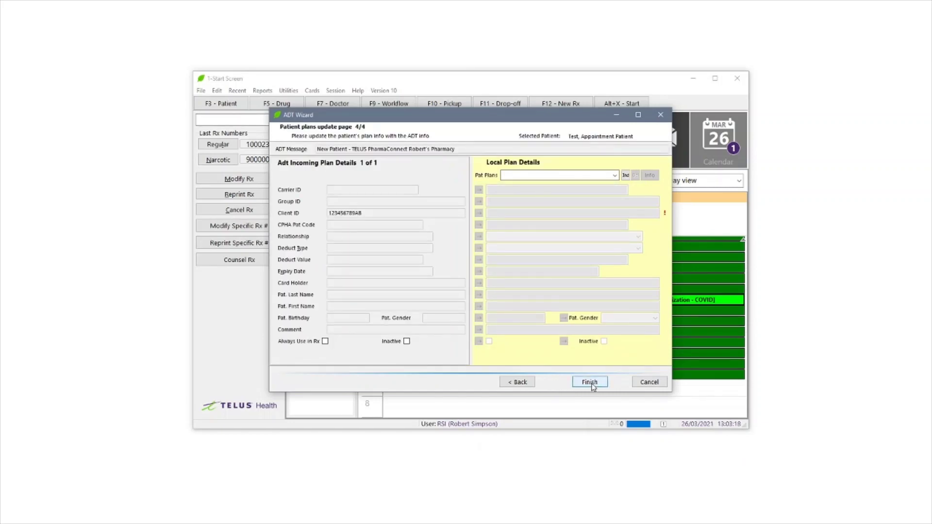
click(590, 382)
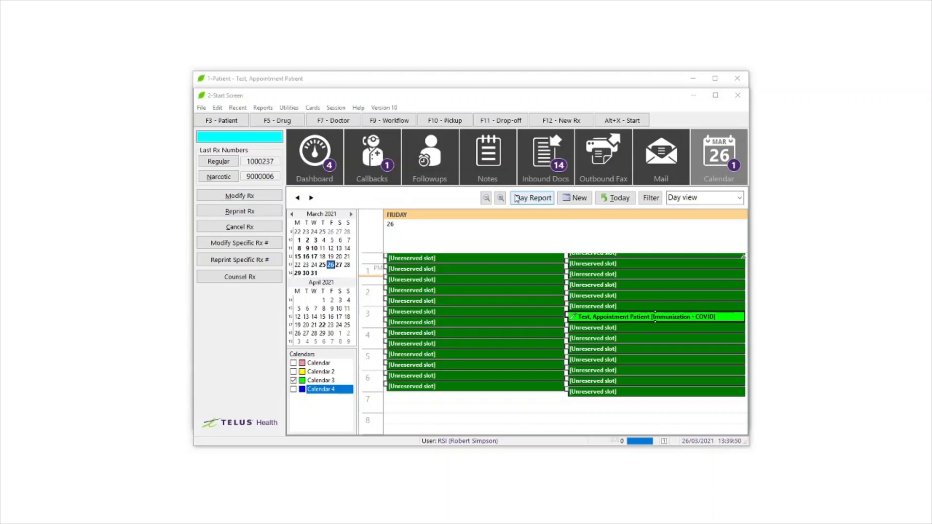
- Open Test, Appointment Patient's booked COVID appointment and launch its COVID-19 immunization service
click(556, 83)
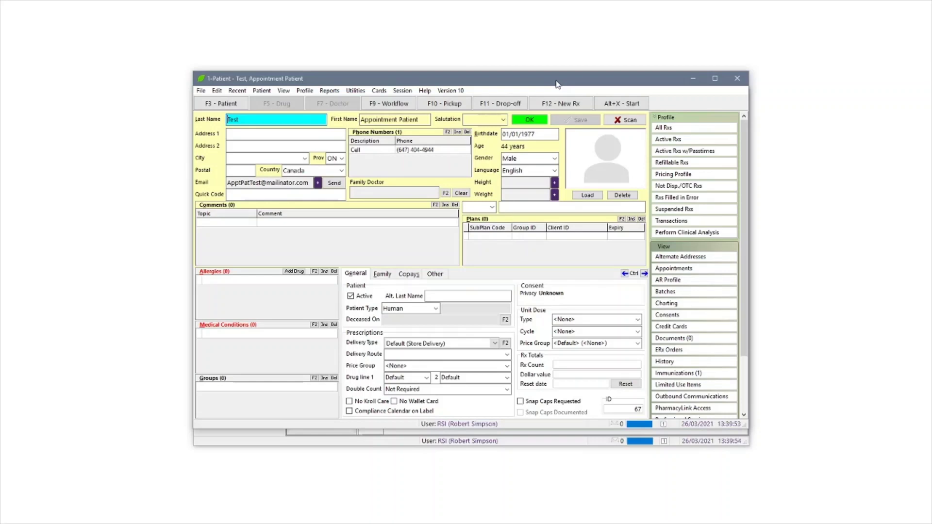
click(687, 271)
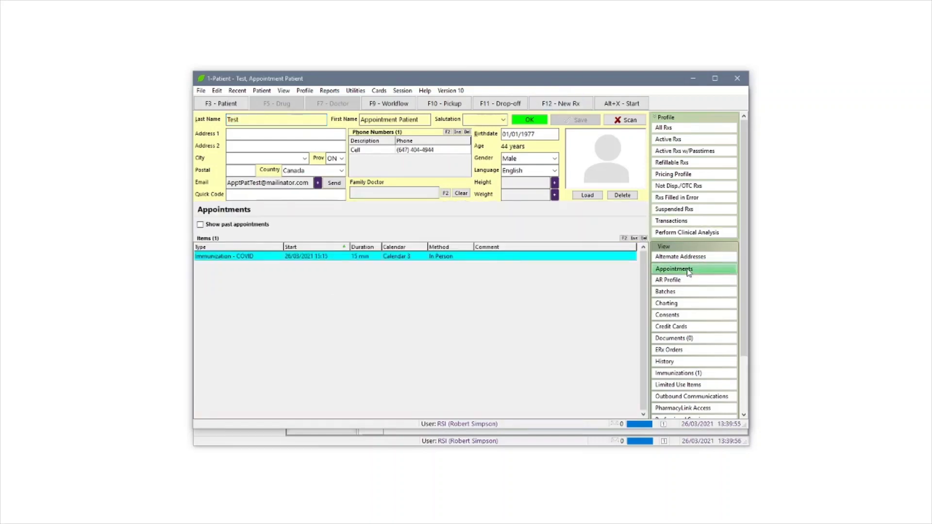
double_click(451, 258)
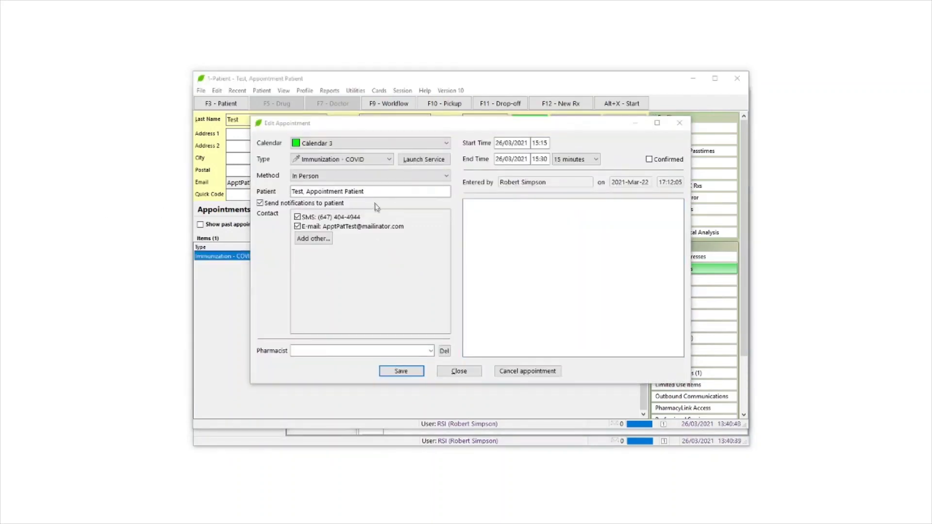
click(432, 162)
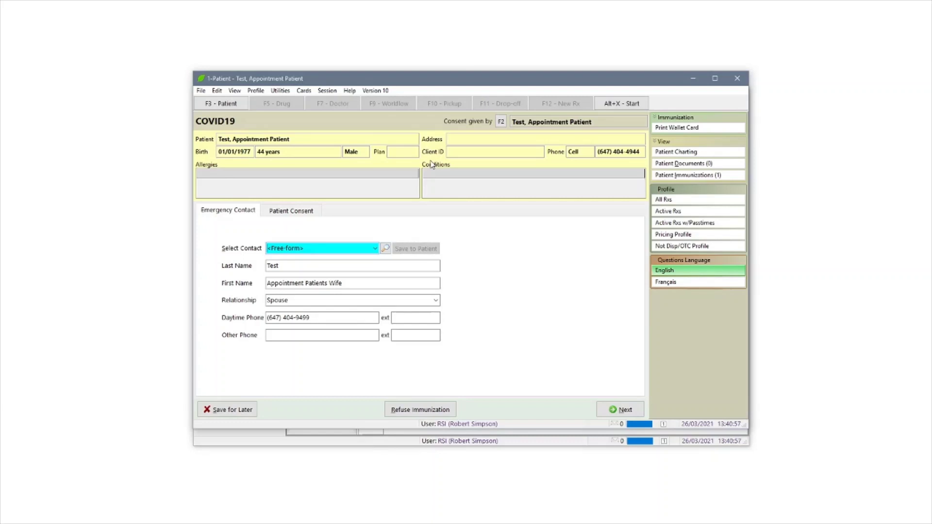
- Go through the Patient Consent questionnaire answers and print the consent form
click(291, 212)
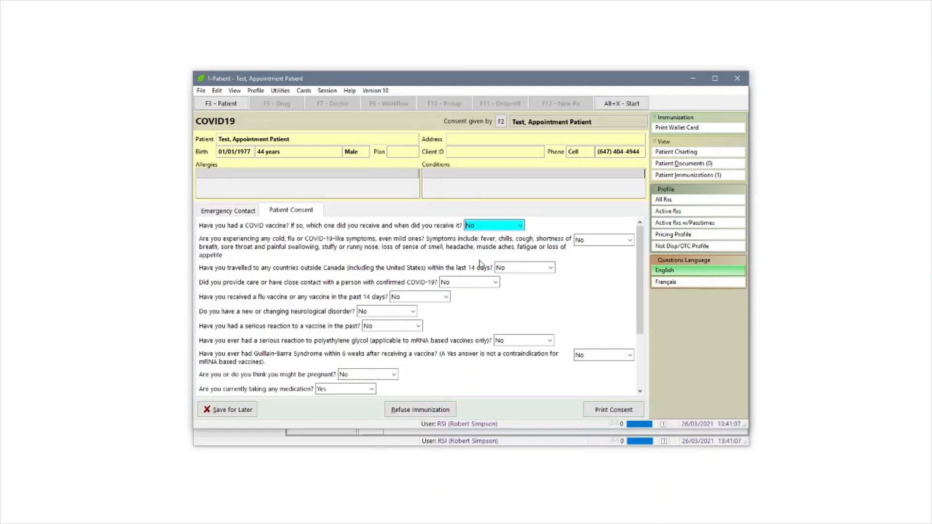
drag(639, 267, 637, 320)
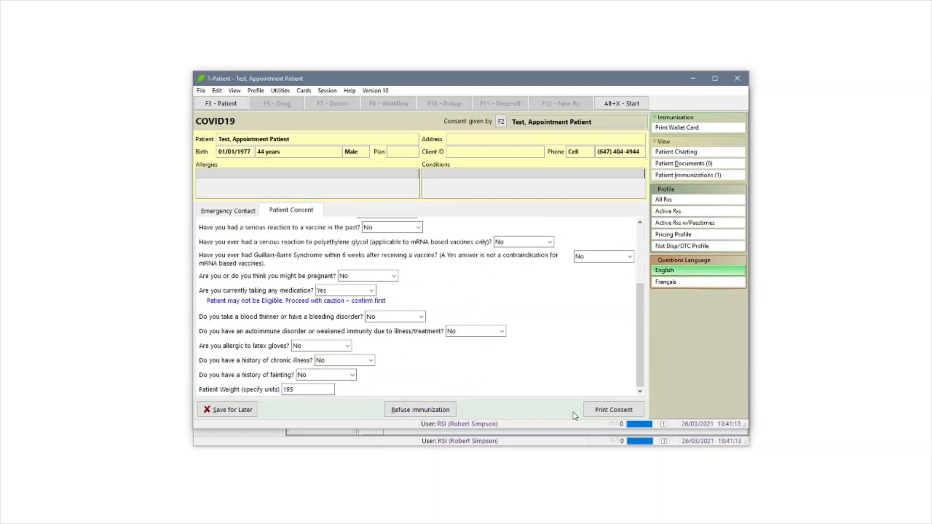
click(611, 410)
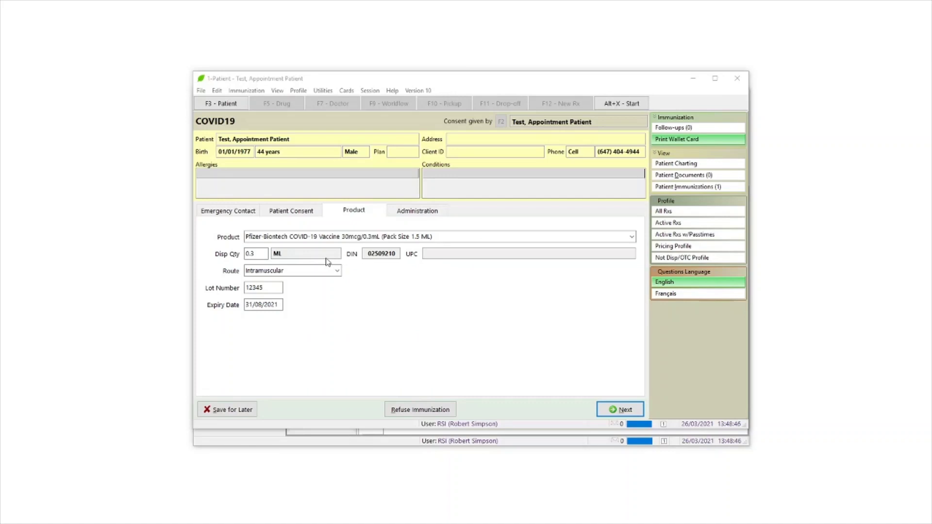
- Advance from the Pfizer-BioNTech product details to the left-upper-arm administration and start next-dose booking
click(438, 212)
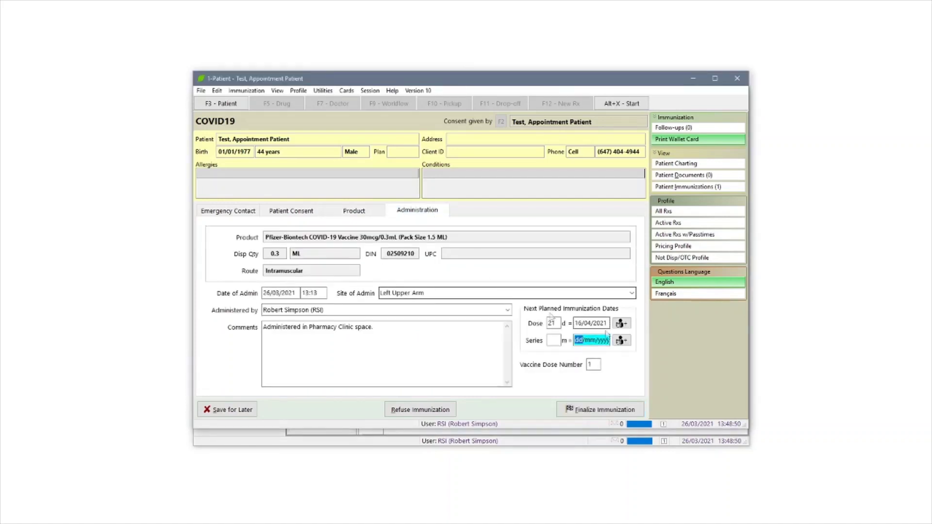
click(623, 324)
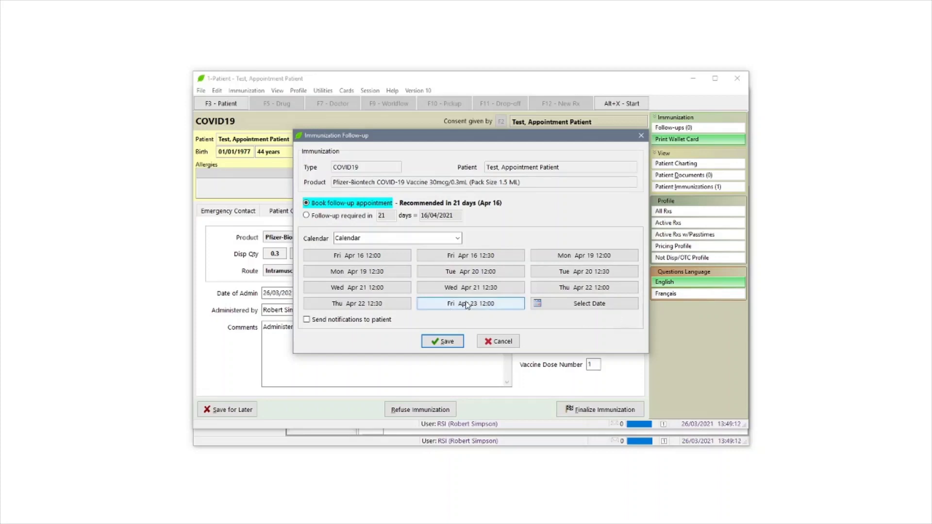
- Select the Wednesday April 21, 12:30 follow-up slot and save it
click(454, 289)
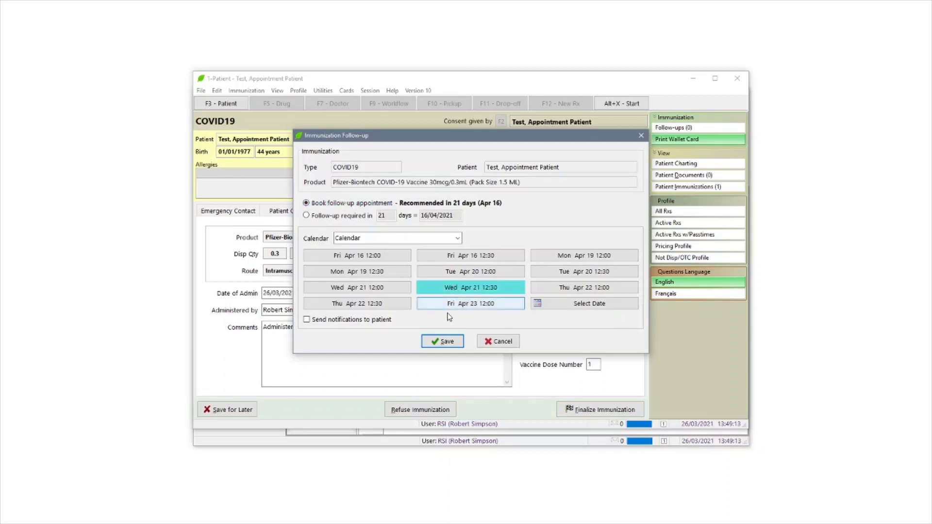
click(443, 345)
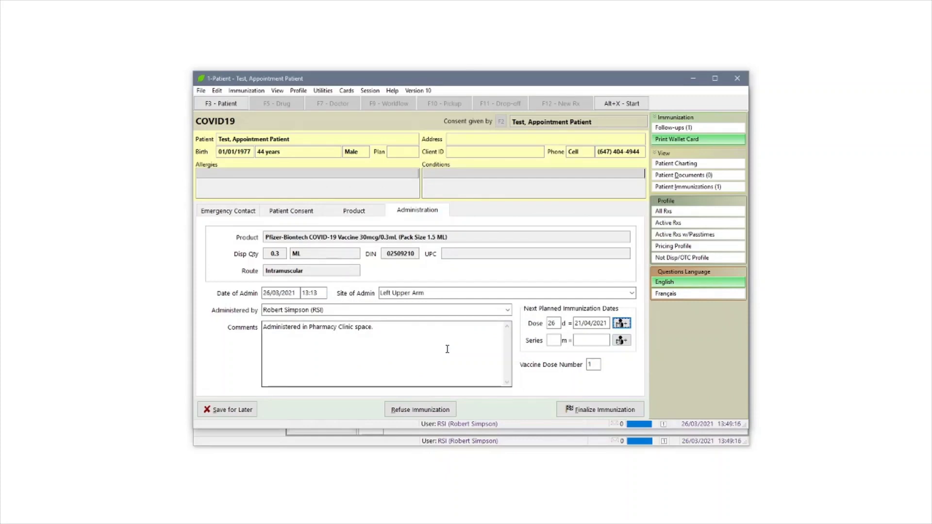
- Finalize the Pfizer-BioNTech COVID-19 immunization to generate the new prescription
click(583, 414)
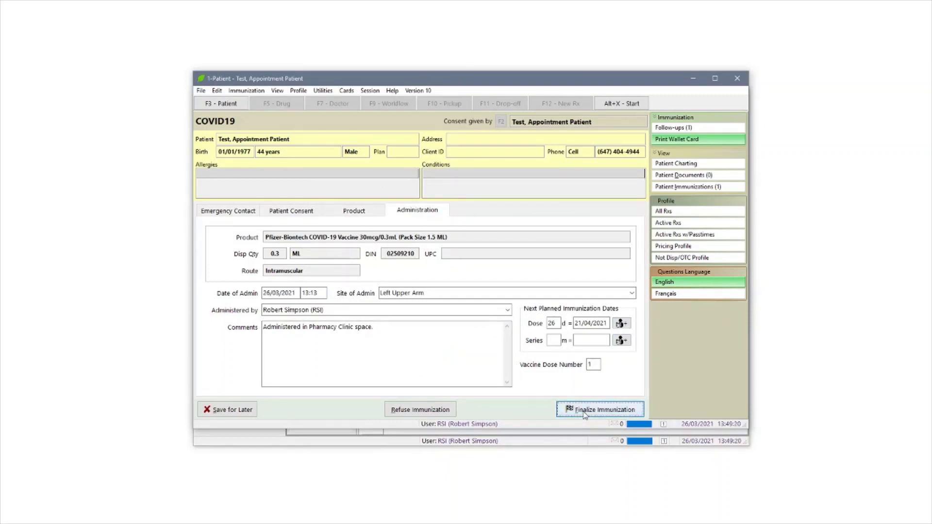